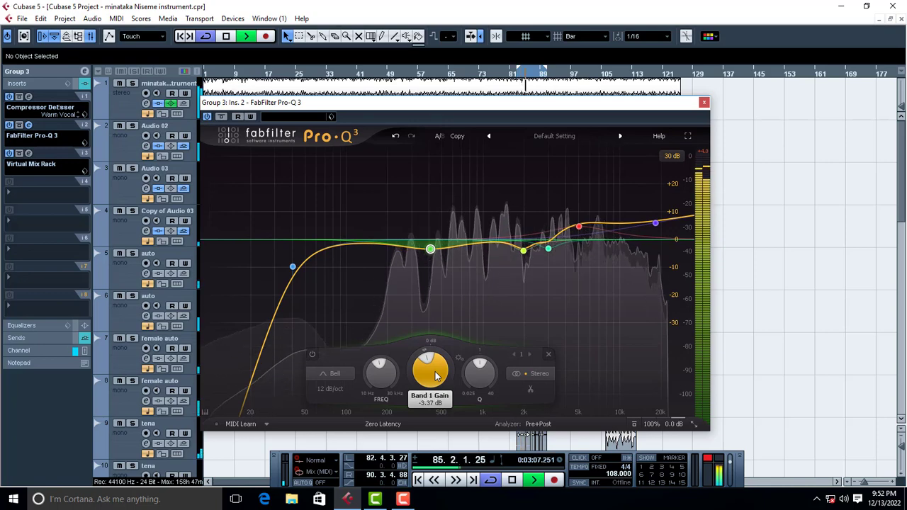
Step: Sweep the gain of Band 1 in Pro-Q 3 on Group 3 and settle on a cut of about 6 dB
scroll(436, 377, "down", 15)
scroll(436, 376, "up", 5)
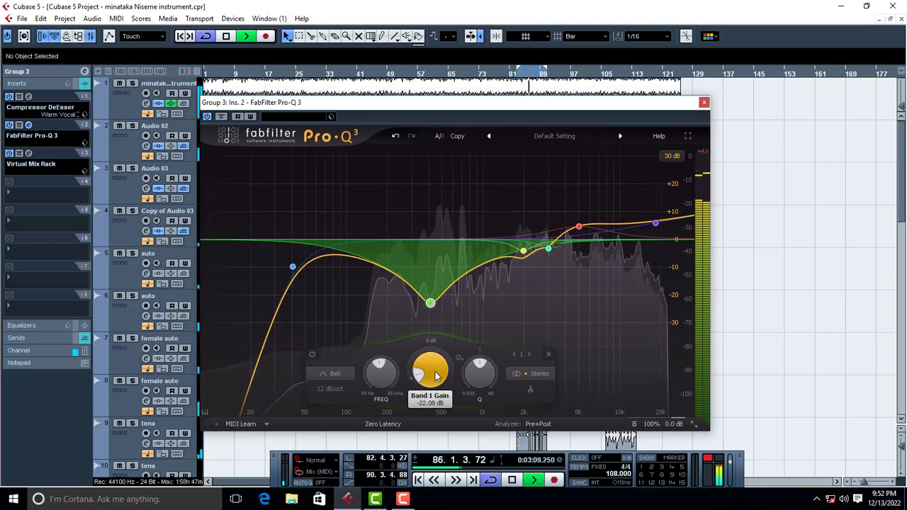
scroll(435, 377, "up", 2)
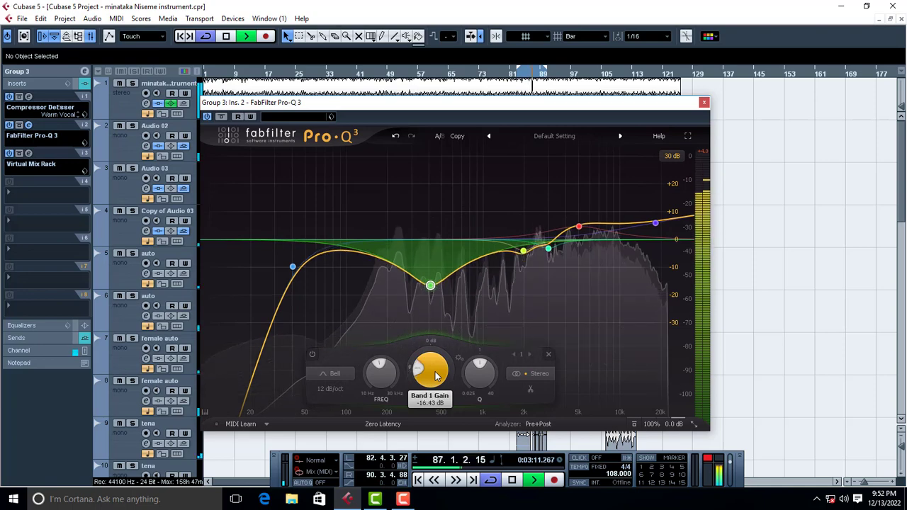
scroll(436, 376, "up", 1)
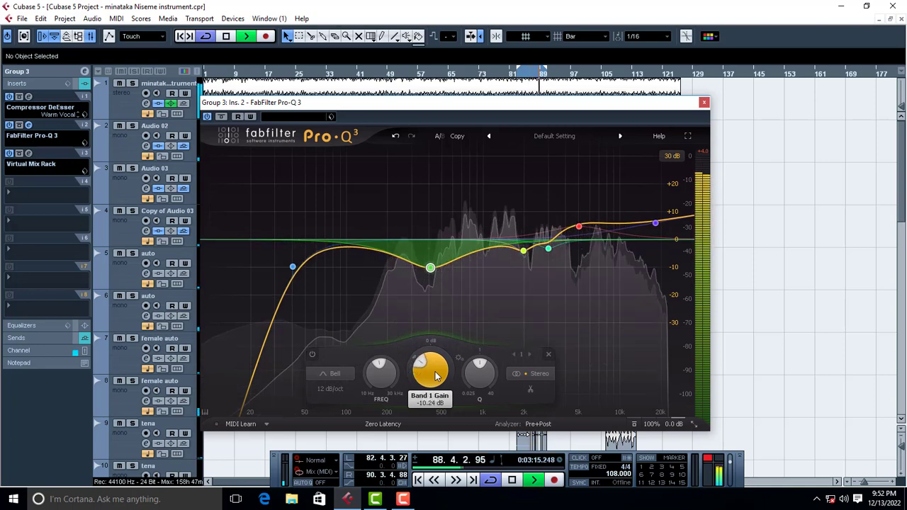
scroll(436, 376, "down", 1)
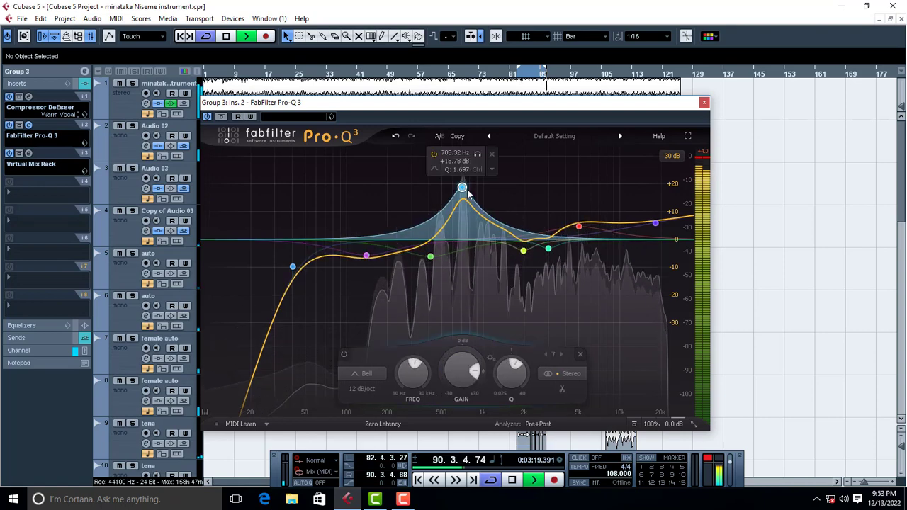
Step: Try cutting Band 7 by about 6.5 dB around 900 Hz, and remove the band from the curve
scroll(465, 375, "down", 15)
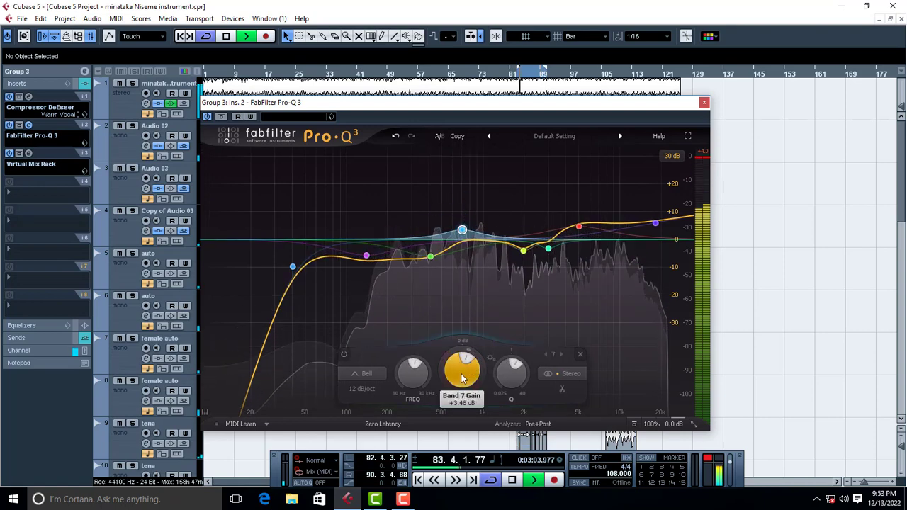
scroll(461, 378, "down", 1)
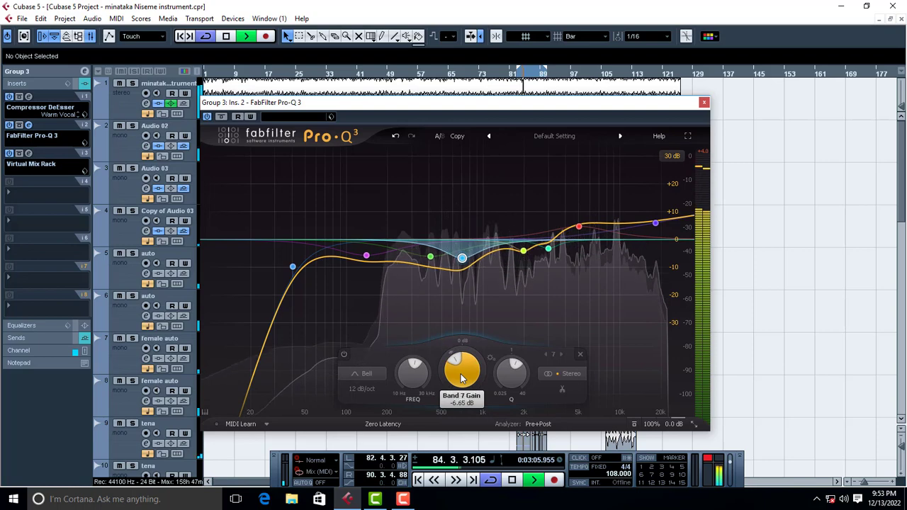
left_click_drag(461, 260, 476, 259)
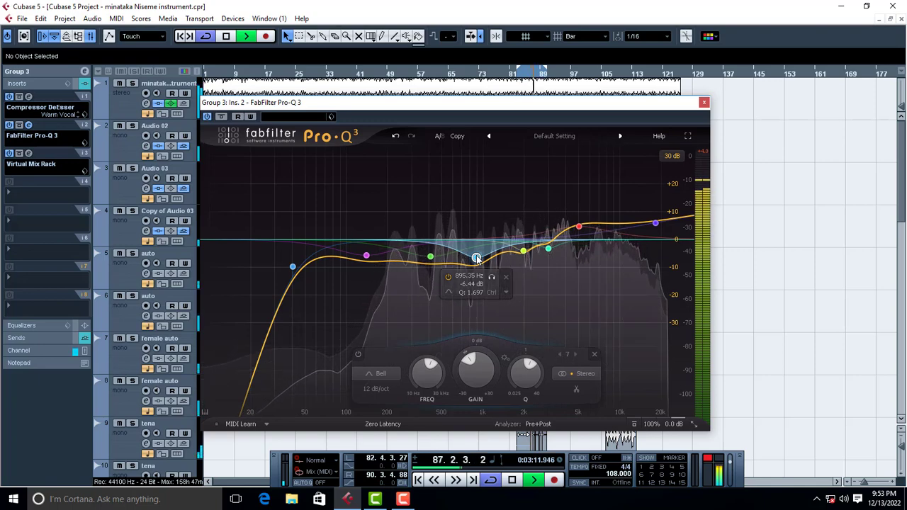
mouse_move(476, 259)
left_mouse_down()
mouse_move(490, 252)
mouse_move(487, 260)
left_mouse_up()
double_click(483, 254)
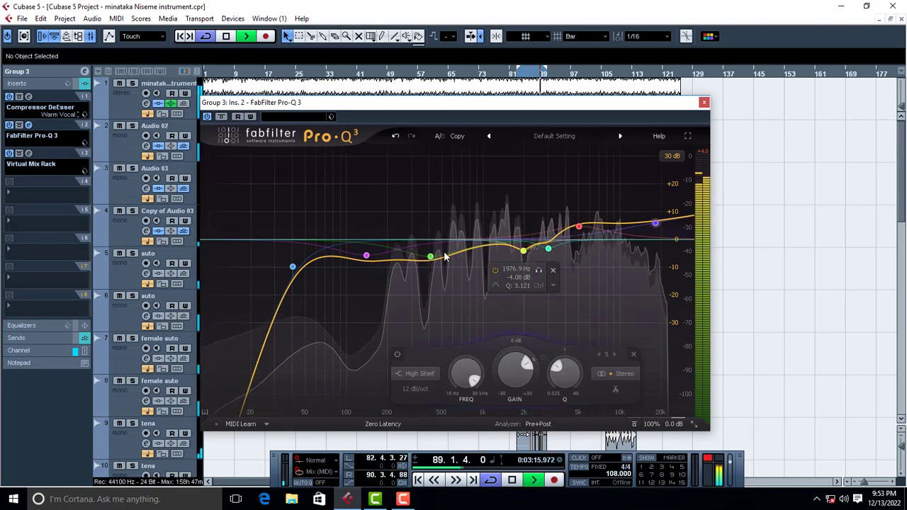
Step: In the Virtual Mix Rack's FG-S EQ, give HF a slight boost and set the HMF gain to 0 dB
left_click(27, 152)
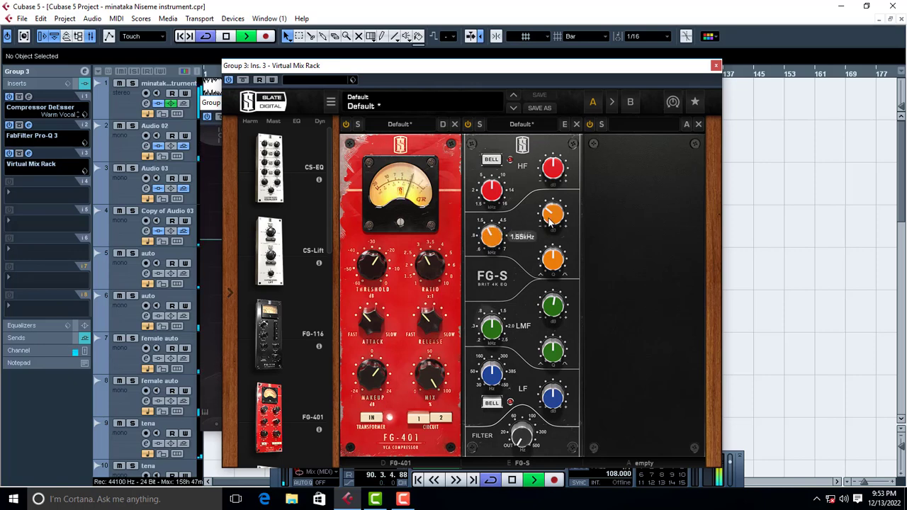
mouse_move(560, 220)
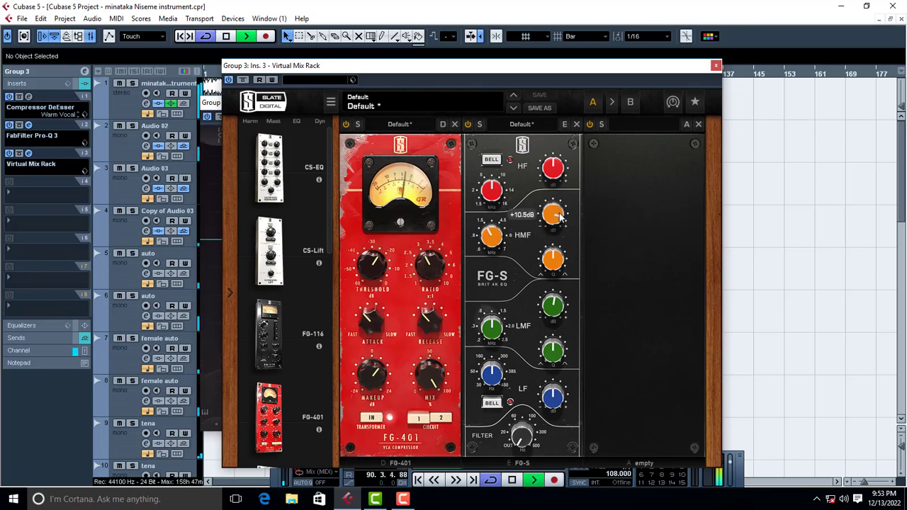
mouse_move(494, 234)
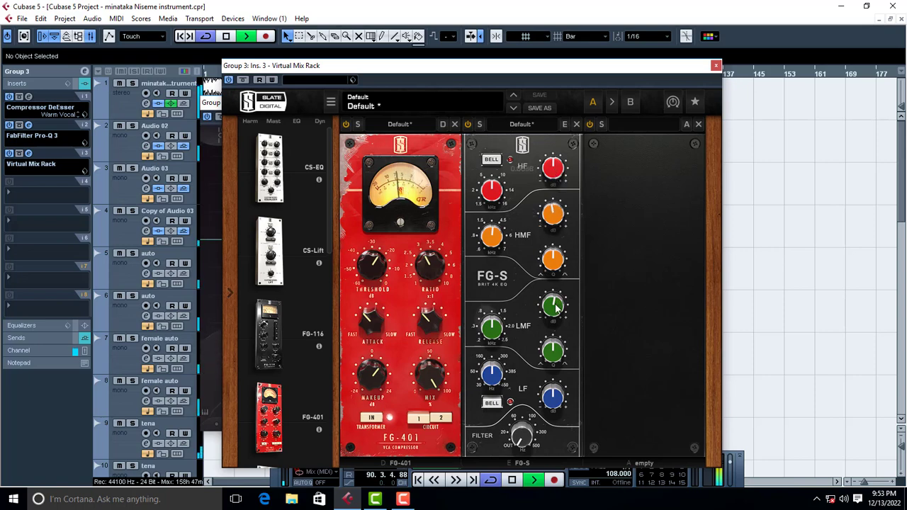
mouse_move(556, 306)
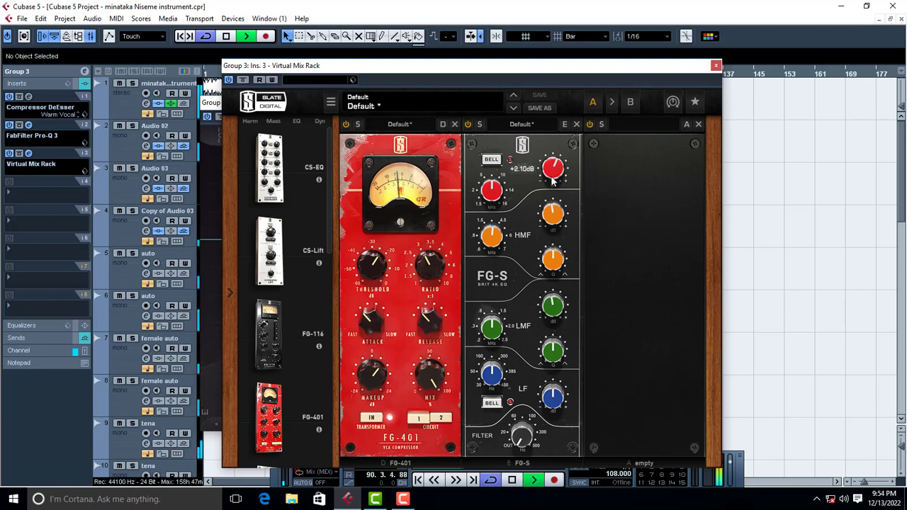
left_click_drag(553, 180, 551, 184)
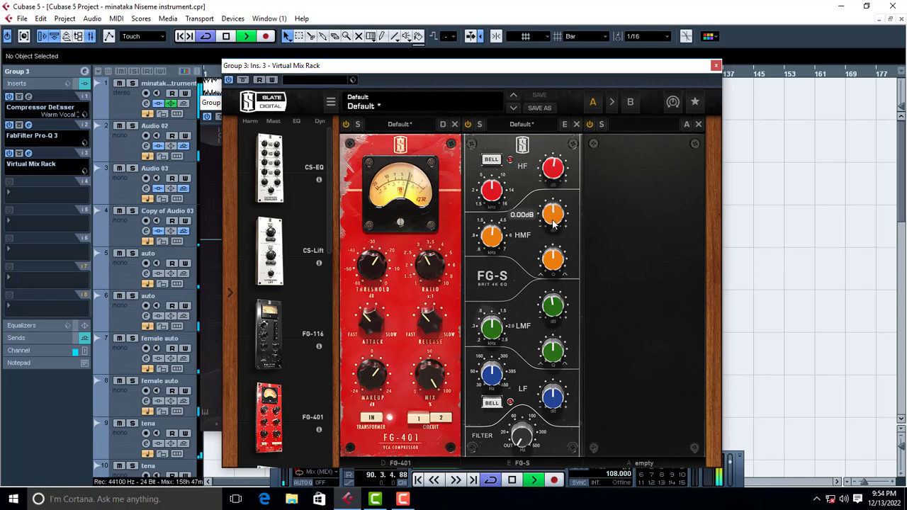
left_click(715, 66)
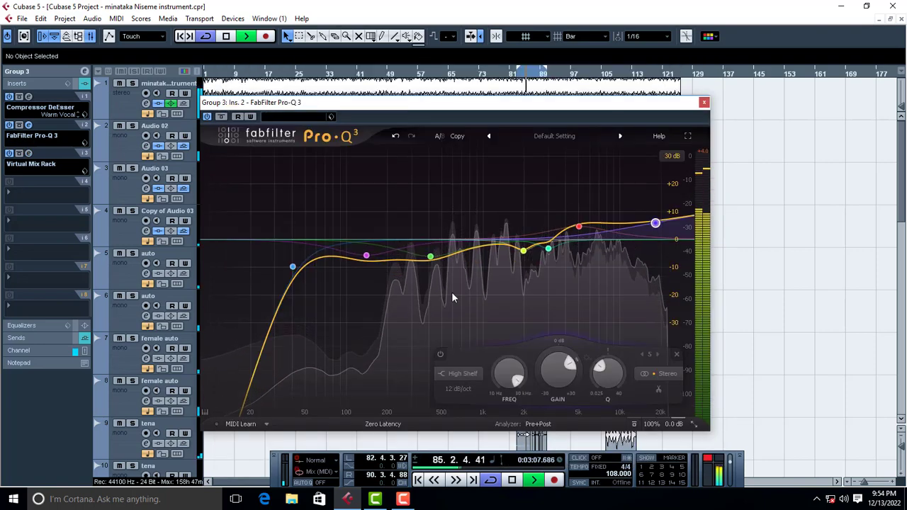
Step: Remove the High Shelf band in Pro-Q 3 and move the red Bell band to about 18265 Hz with a 10.4 dB boost
mouse_move(524, 254)
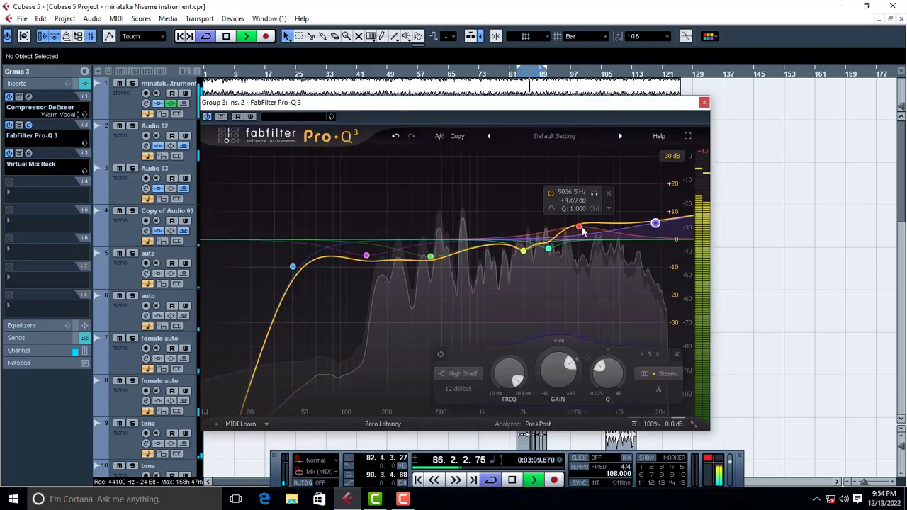
left_click_drag(582, 228, 622, 230)
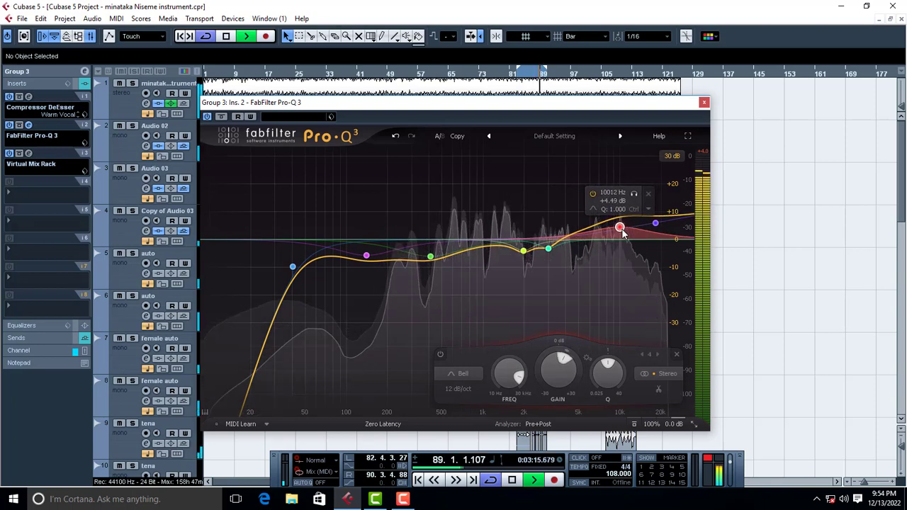
left_click(656, 223)
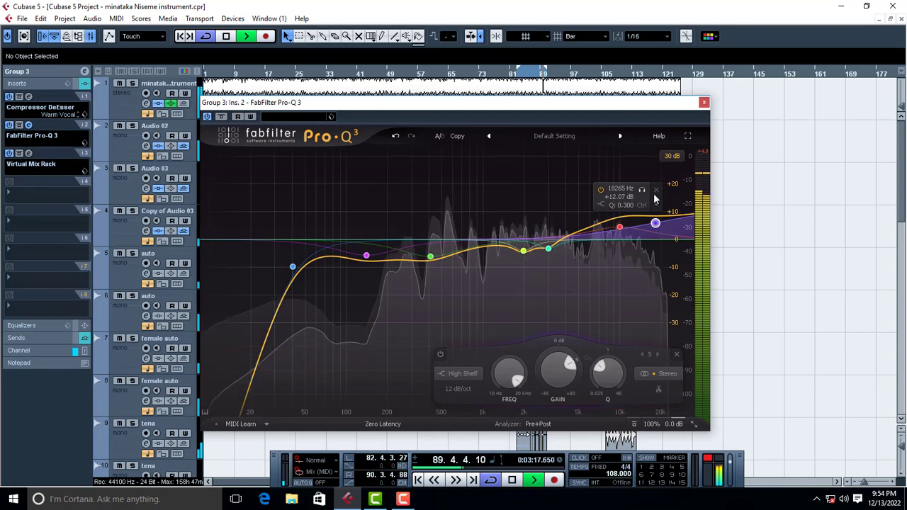
left_click_drag(621, 228, 658, 214)
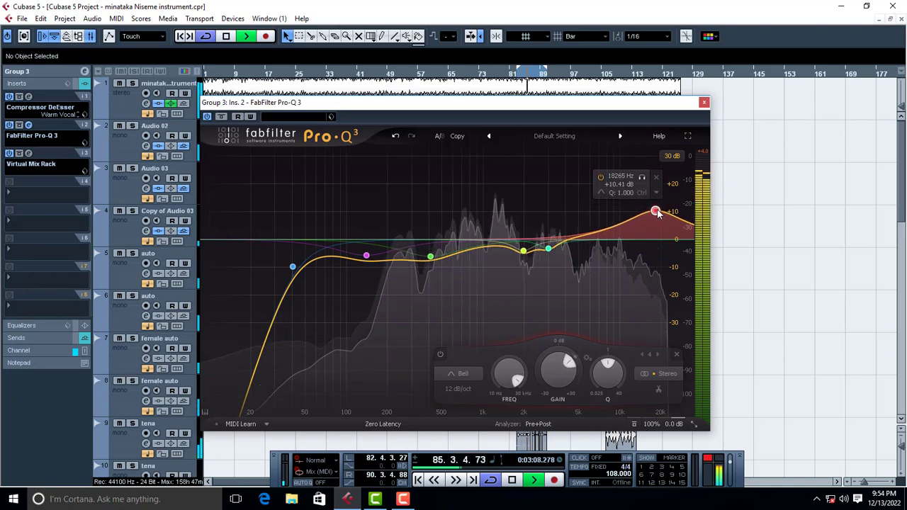
key("Escape")
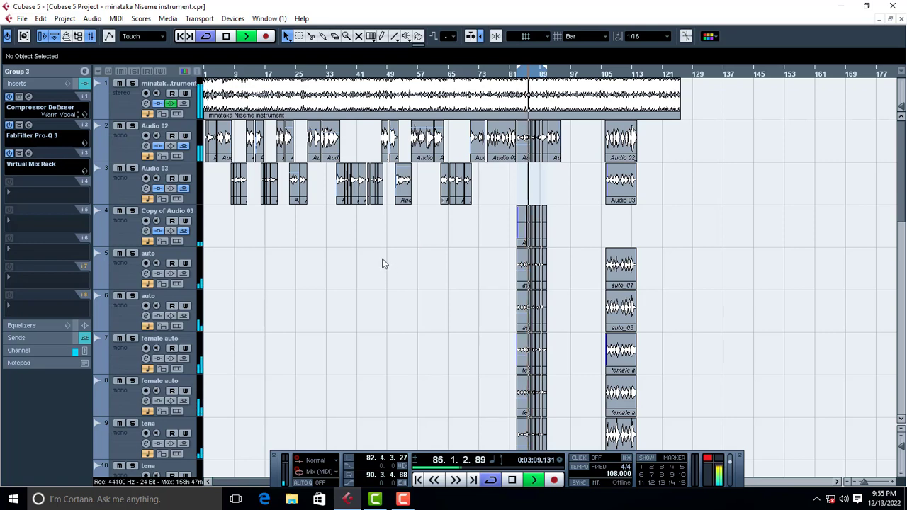
Step: Enable equalizer band 3 on the Copy of Audio 03 channel, sweep it with a 15 dB boost, and pull it down into a low-mid cut
left_click(151, 230)
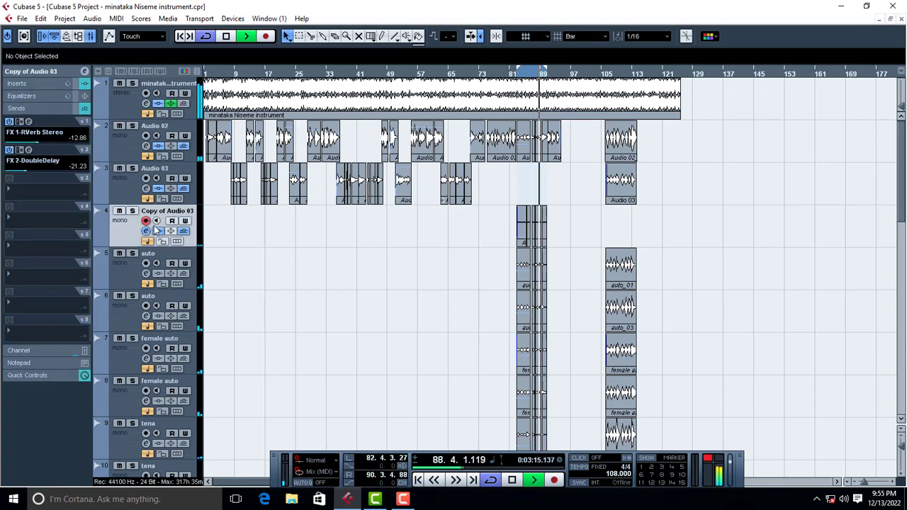
left_click(146, 231)
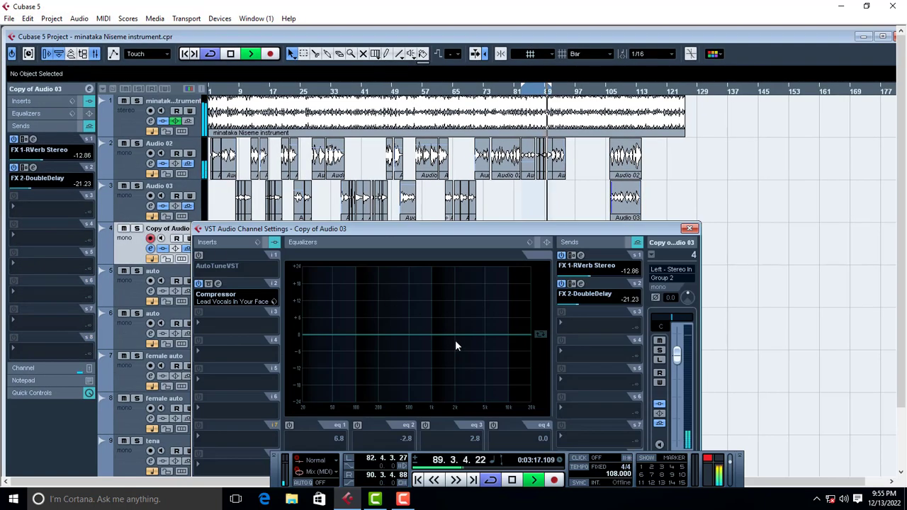
left_click(426, 426)
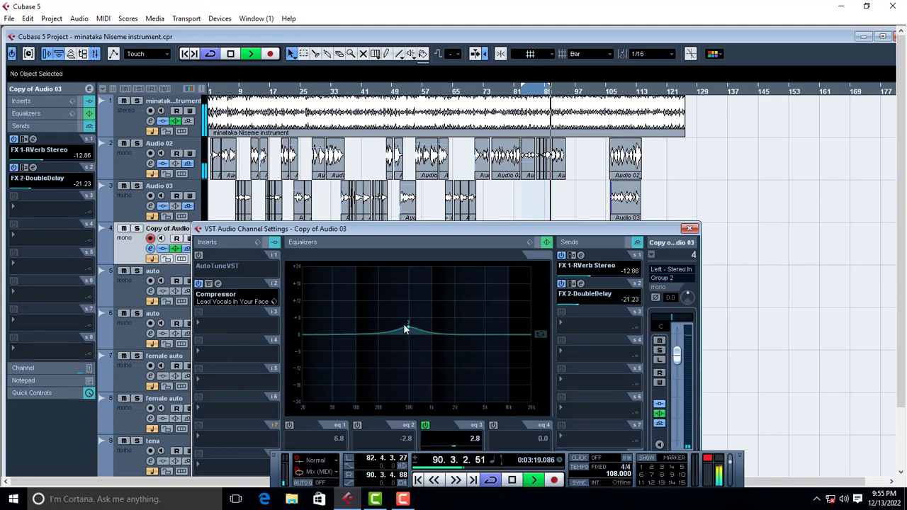
left_click_drag(410, 328, 415, 292)
left_click(424, 426)
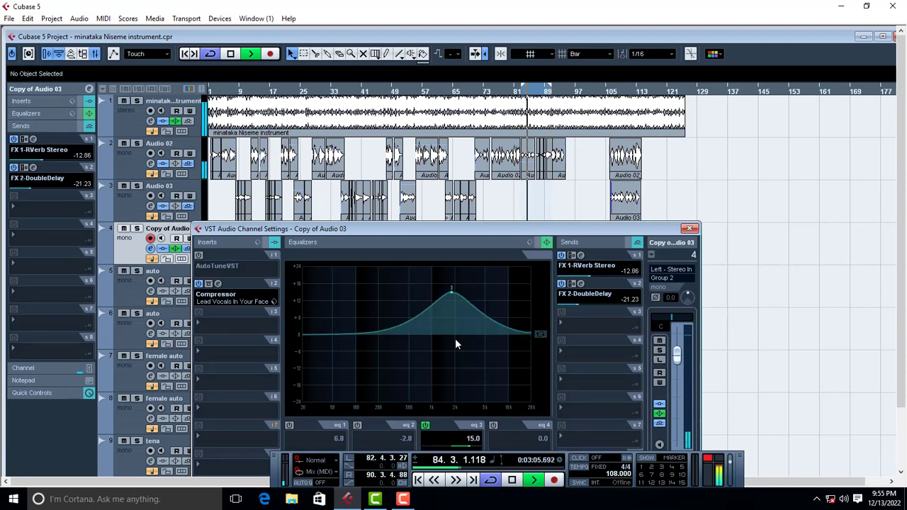
left_click_drag(455, 291, 378, 353)
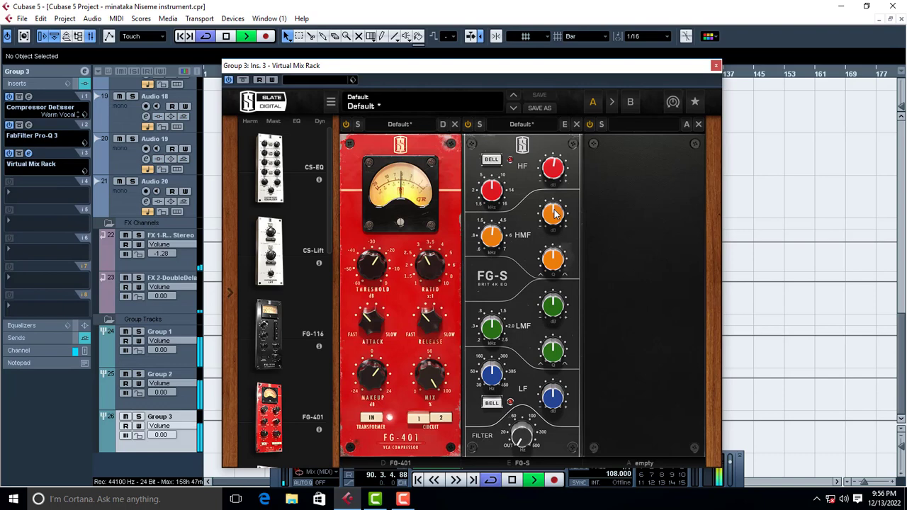
Step: Close the Virtual Mix Rack and lower the Low Cut frequency in Group 3's Pro-Q 3 to below 50 Hz
mouse_move(555, 215)
left_click(716, 65)
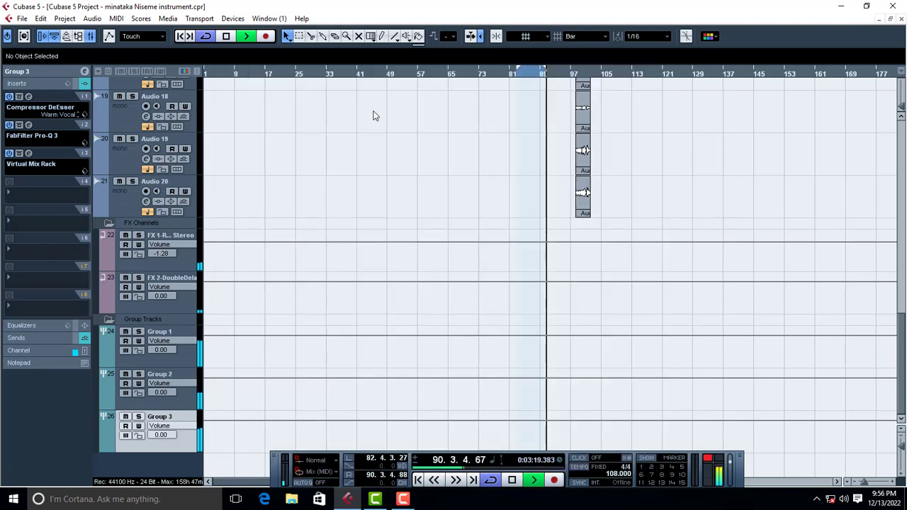
left_click(29, 125)
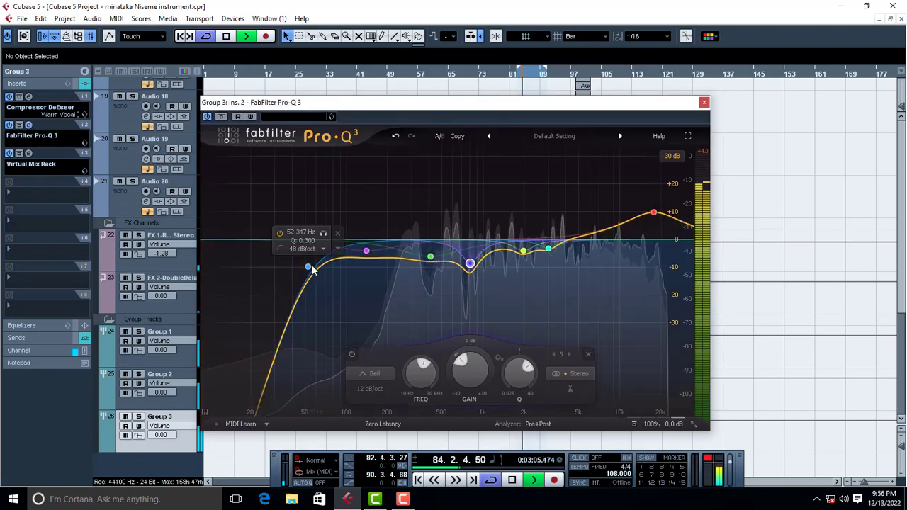
left_click(309, 267)
left_click_drag(286, 369, 295, 385)
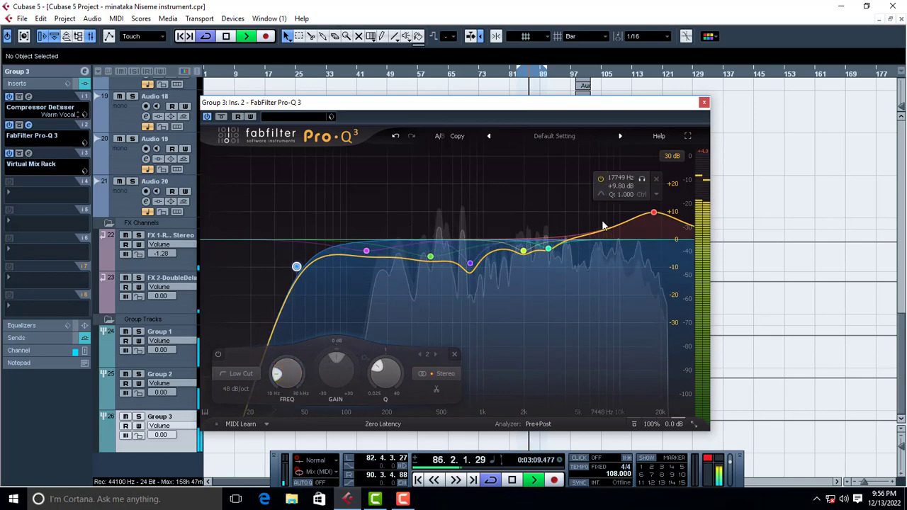
Step: Move the red Band 4 bell in Pro-Q 3 to about 19157 Hz and set its gain to about 14.5 dB
left_click(653, 213)
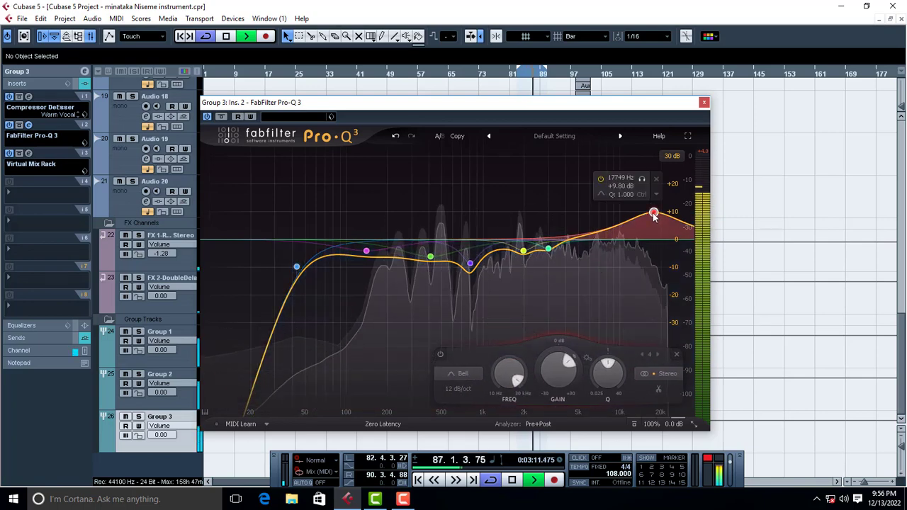
left_click_drag(654, 215, 627, 206)
left_click_drag(560, 372, 565, 383)
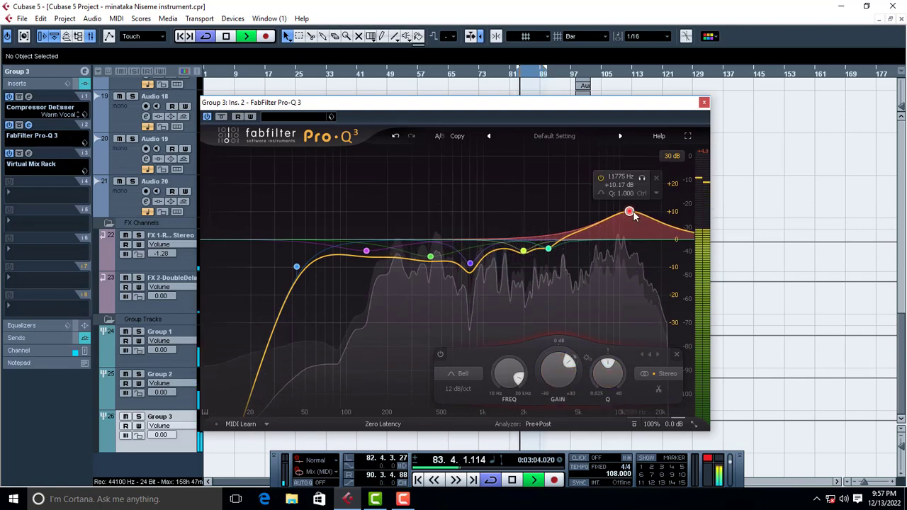
left_click_drag(629, 215, 659, 196)
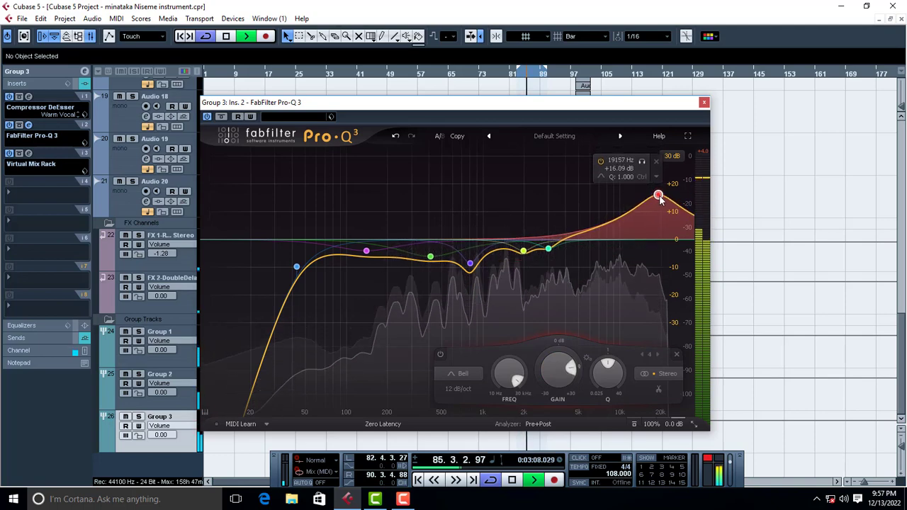
scroll(558, 386, "down", 10)
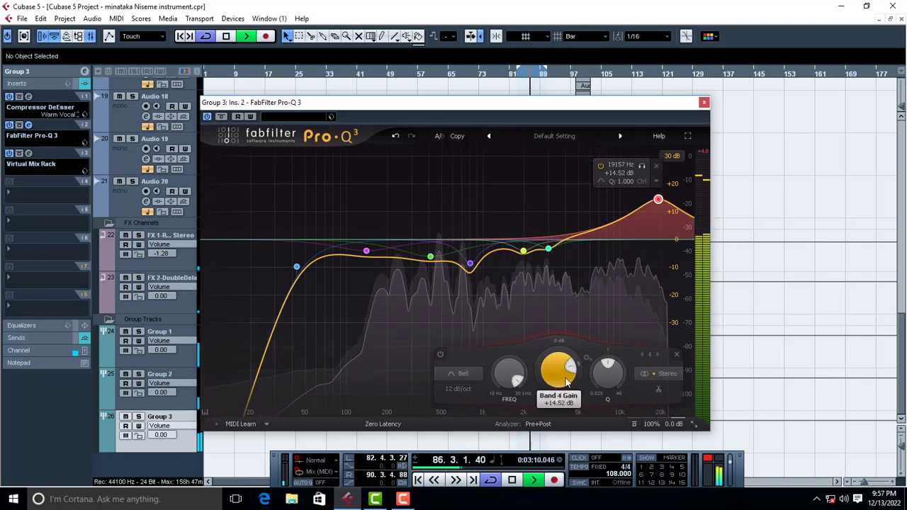
scroll(566, 383, "down", 1)
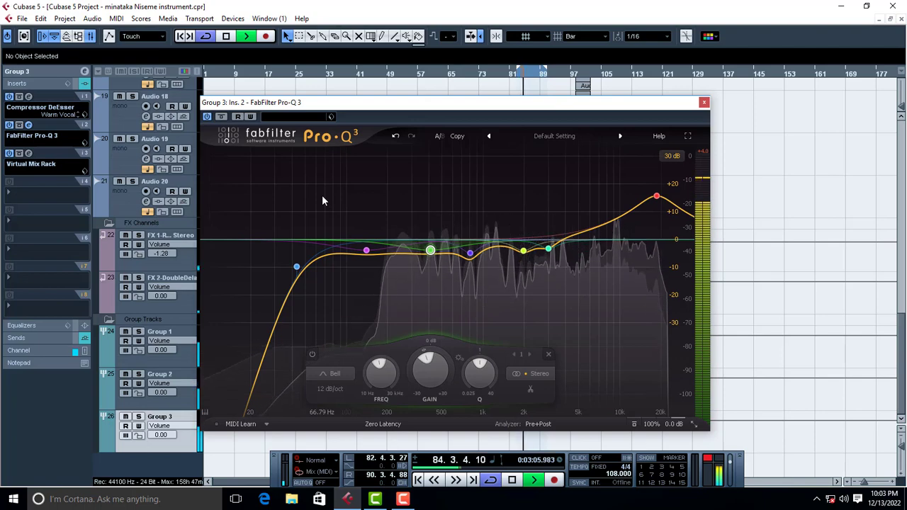
Step: Close Pro-Q 3 and select all the audio events on the Copy of Audio 03 track
left_click(704, 102)
scroll(428, 159, "up", 5)
scroll(424, 157, "up", 5)
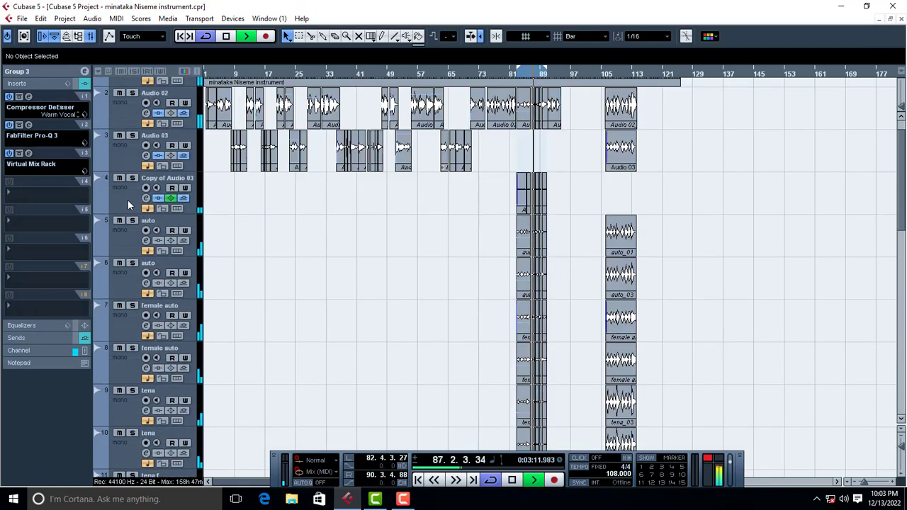
left_click(529, 187)
left_click(511, 182)
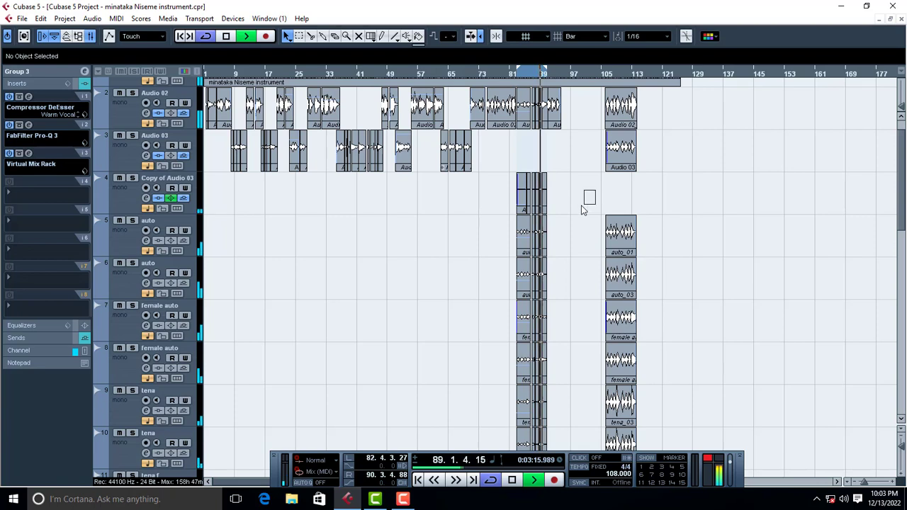
left_click_drag(424, 195, 585, 191)
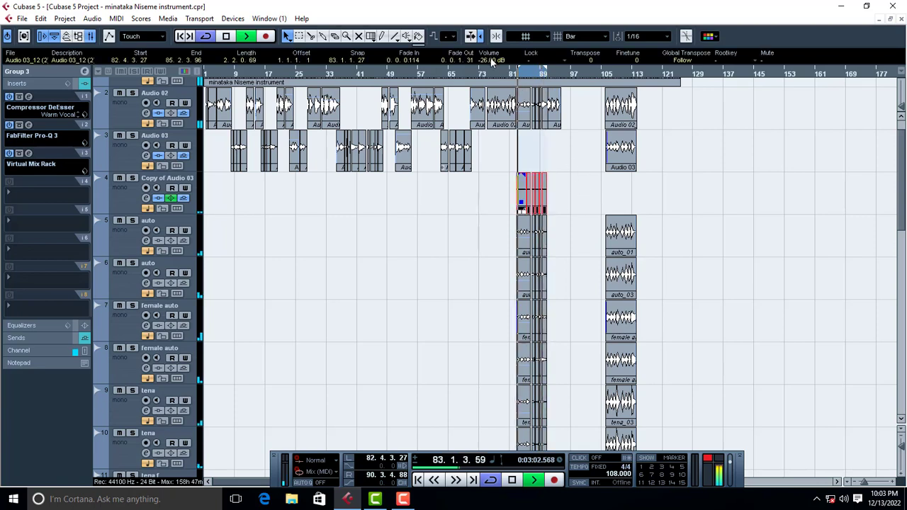
Step: Set the volume of the selected Copy of Audio 03 events to -25 dB
scroll(491, 62, "up", 7)
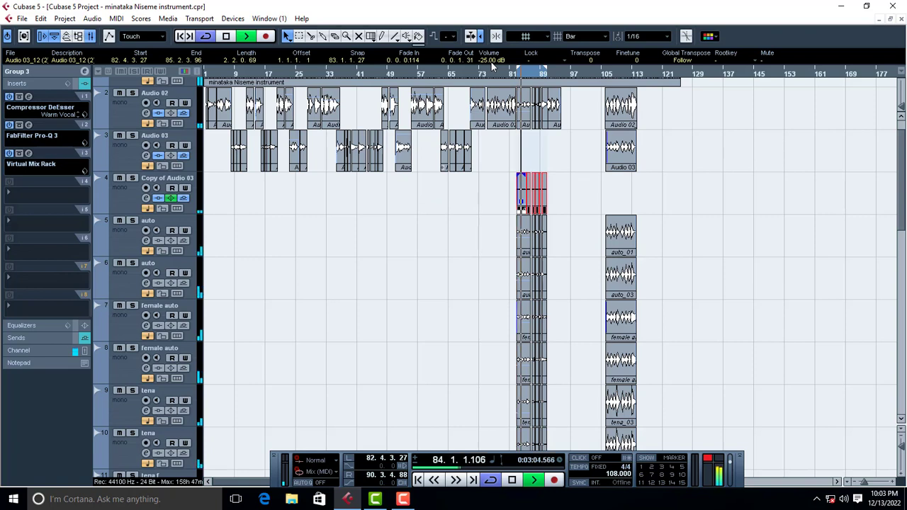
scroll(492, 62, "down", 4)
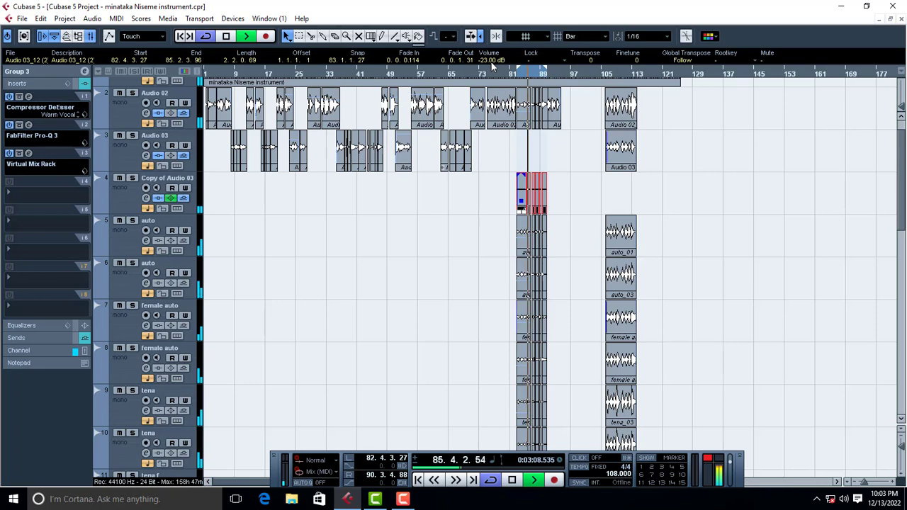
scroll(491, 62, "down", 2)
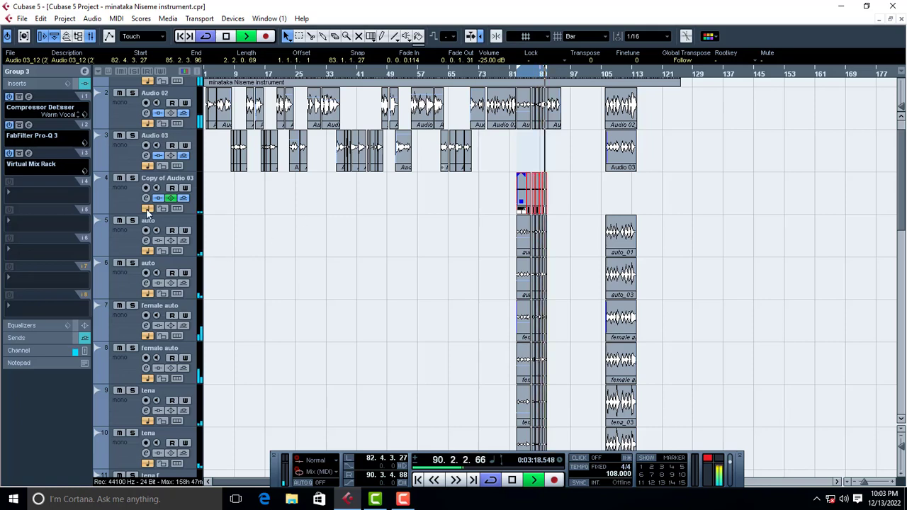
left_click(127, 199)
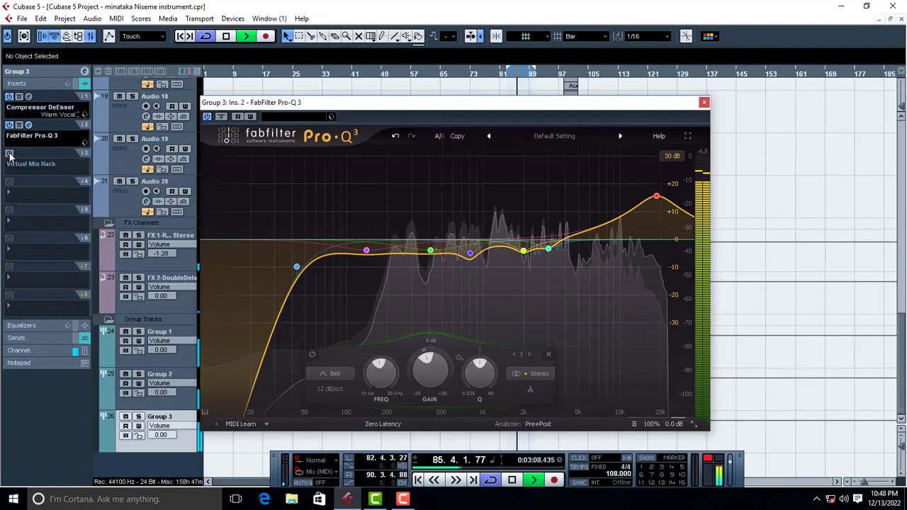
Step: Reactivate the Virtual Mix Rack on Group 3 and compare the sound with Pro-Q 3's red high band off and on
left_click(9, 154)
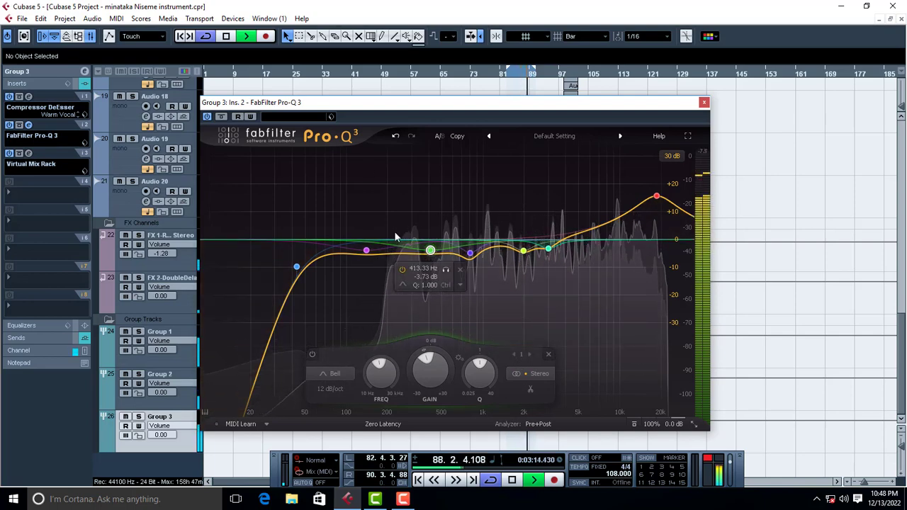
left_click(601, 161)
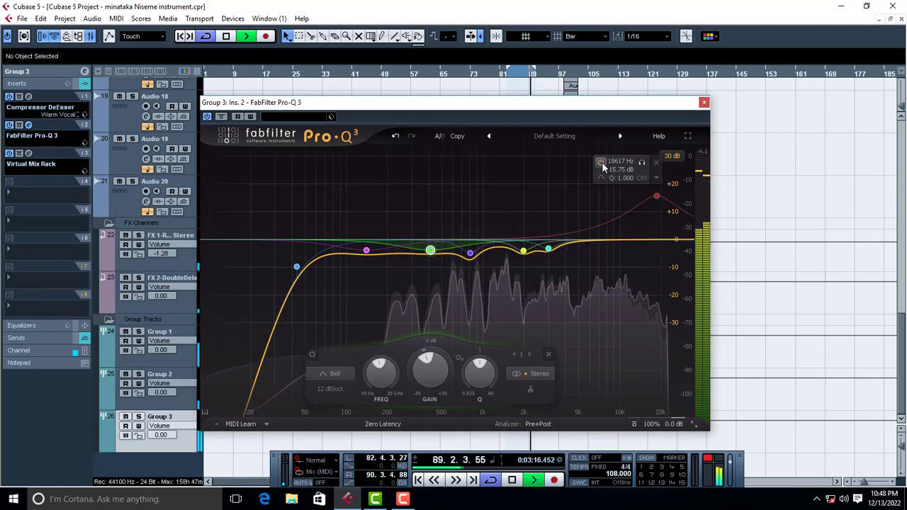
left_click(602, 162)
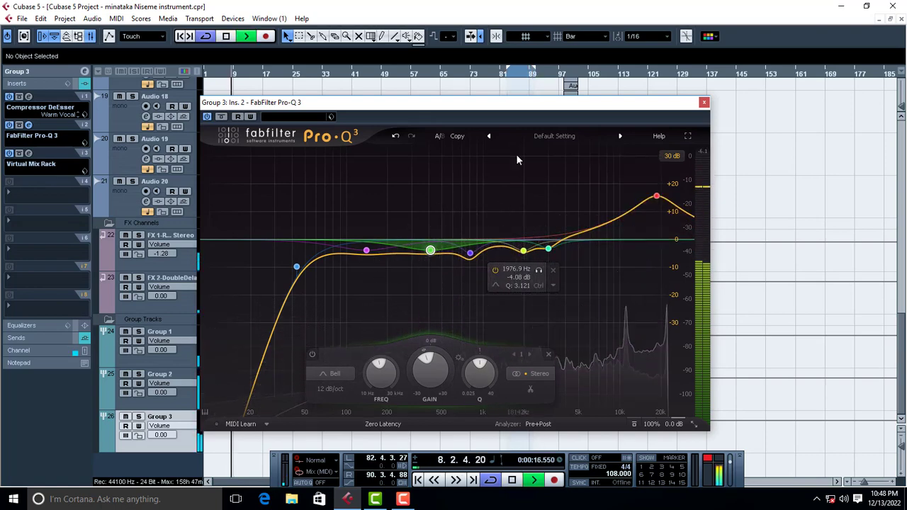
Step: Replay from about bar 83, lower the red Band 4 gain in Pro-Q 3 to 13.93 dB, and close the plug-in
left_click(510, 74)
mouse_move(427, 380)
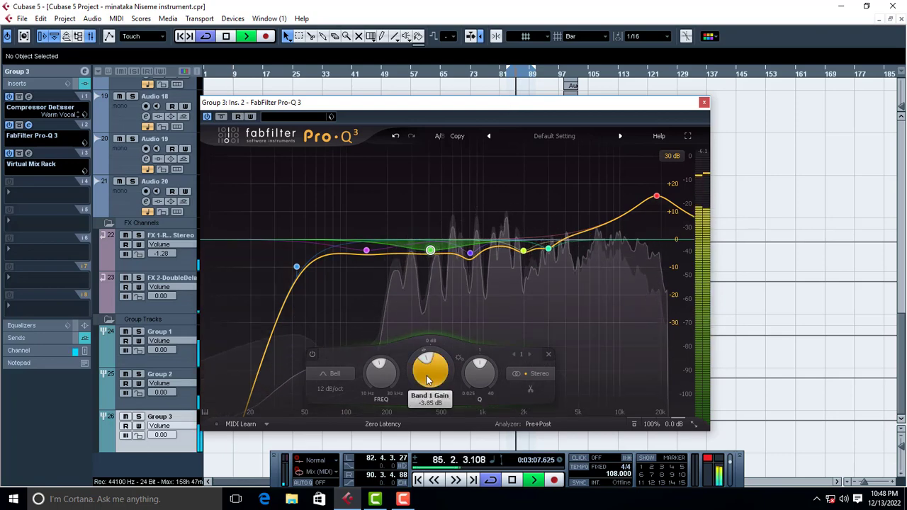
left_click(656, 197)
scroll(557, 387, "down", 2)
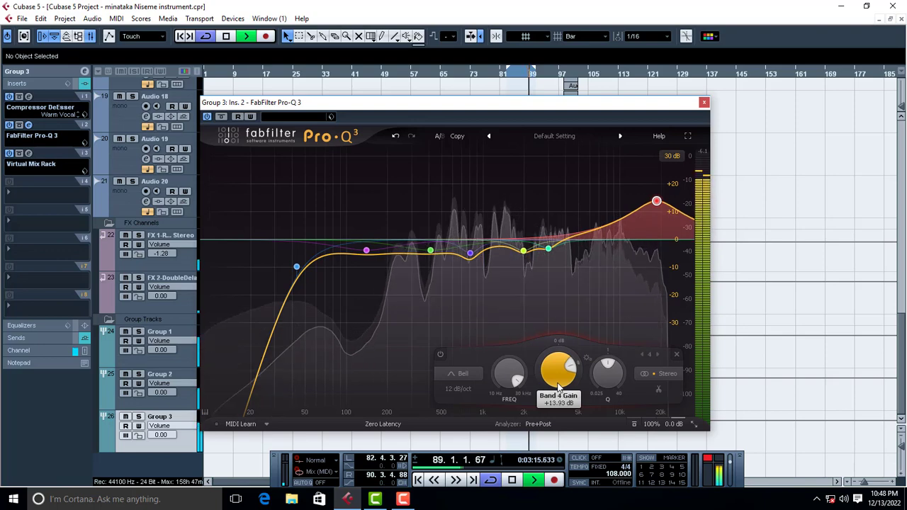
scroll(557, 386, "down", 1)
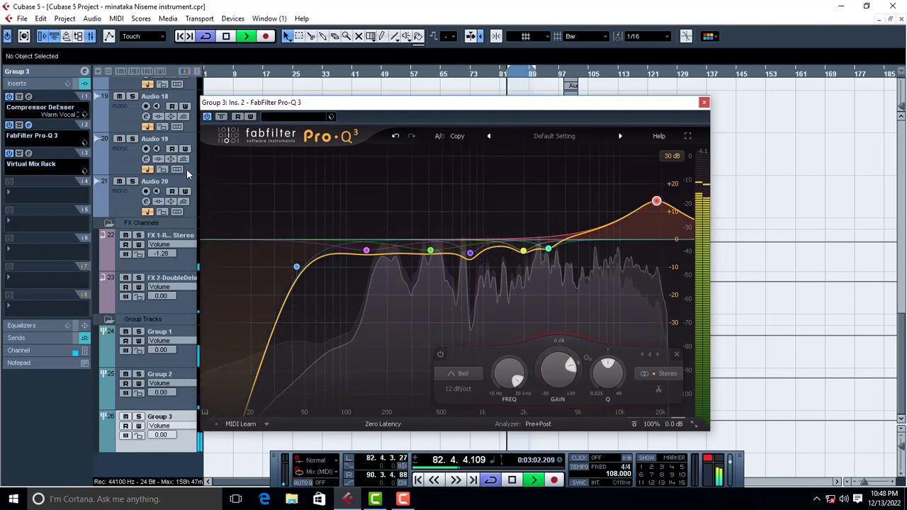
left_click(704, 102)
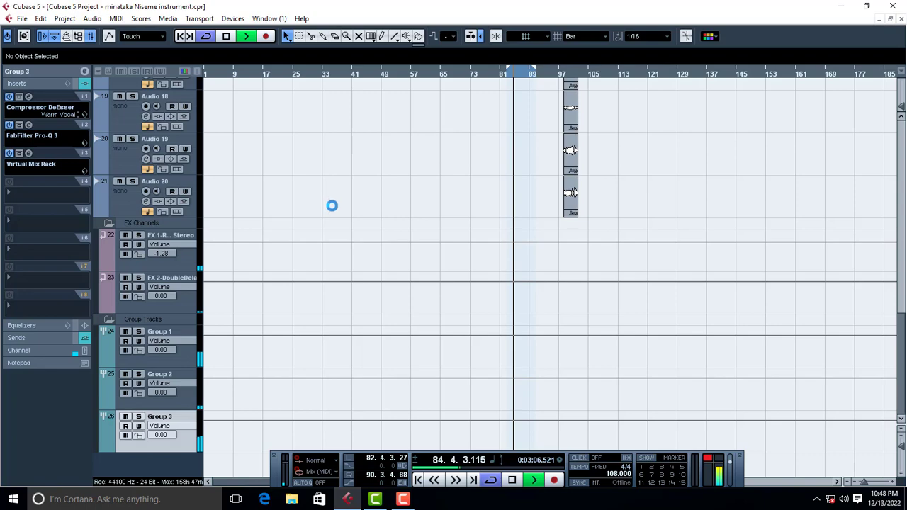
Step: Add a send to FX 1-RVerb Stereo on the first auto track at about -17.43 dB
scroll(341, 230, "up", 10)
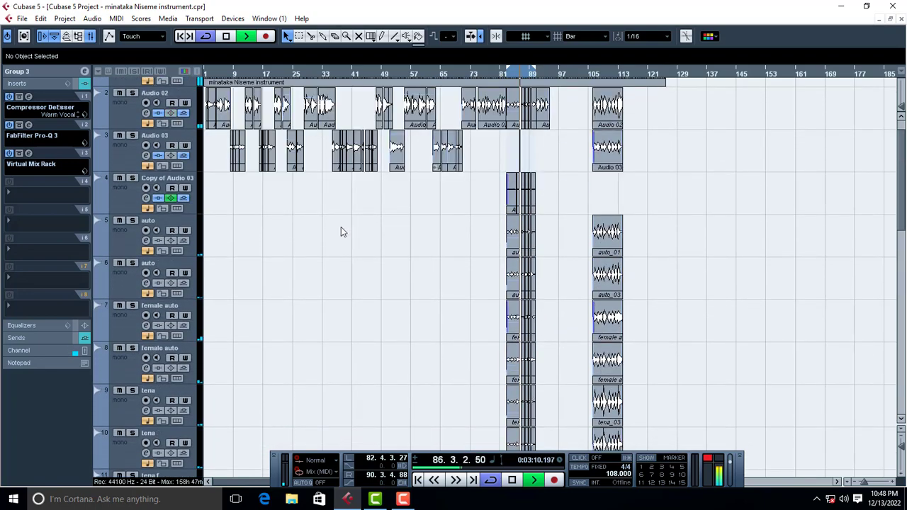
scroll(341, 230, "down", 2)
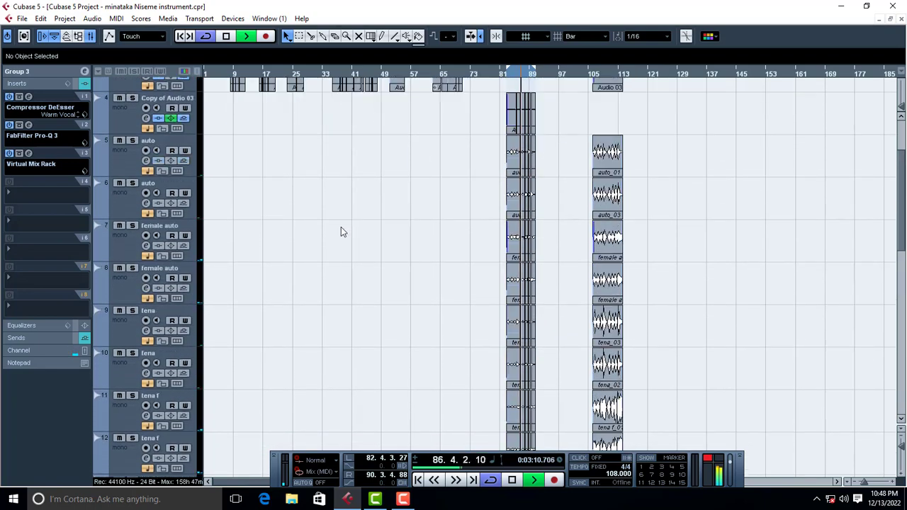
left_click(126, 166)
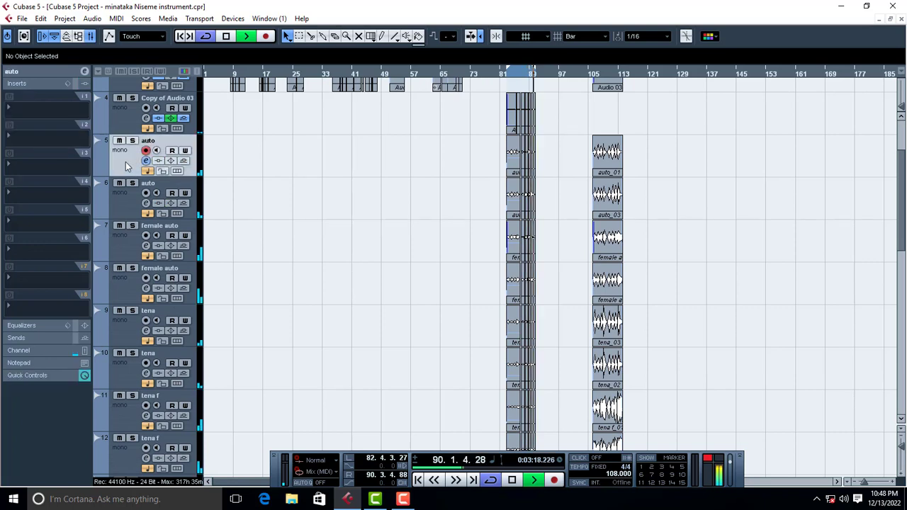
left_click(32, 338)
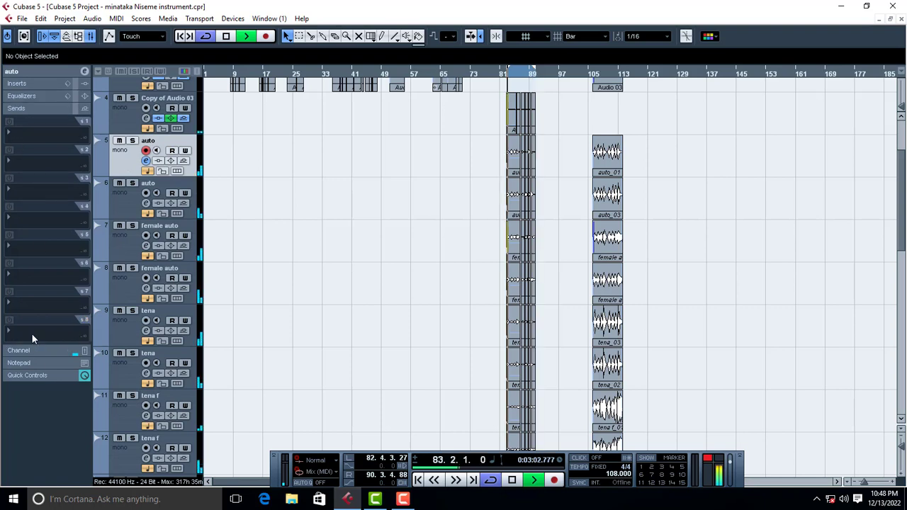
left_click(15, 136)
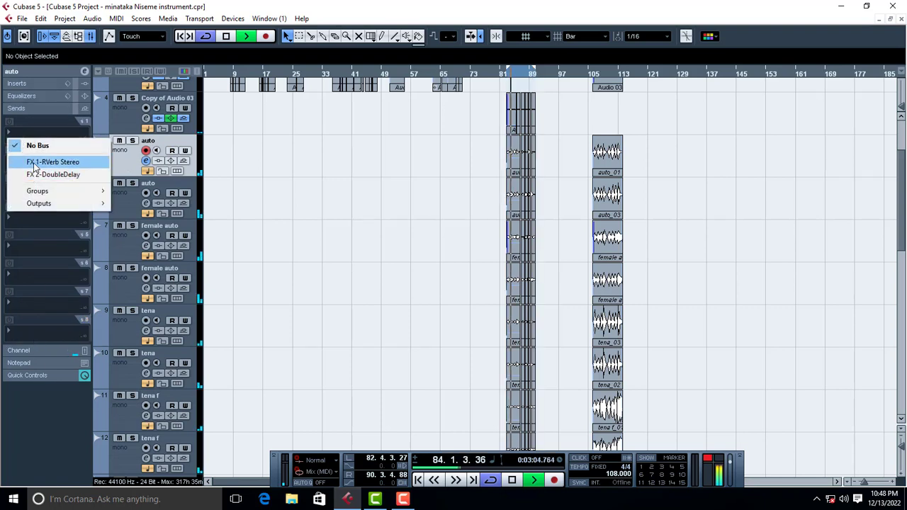
left_click(34, 165)
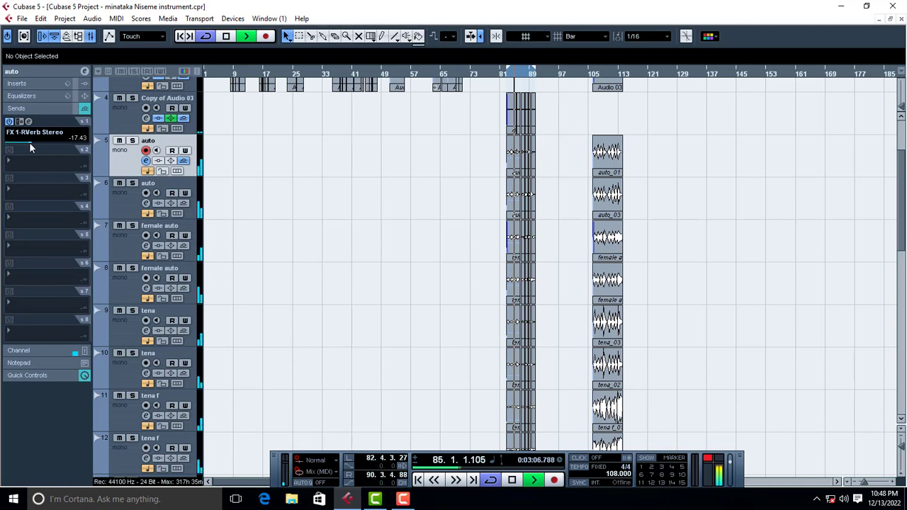
Step: Add a send to FX 1-RVerb Stereo on the second auto track and activate it
left_click(124, 202)
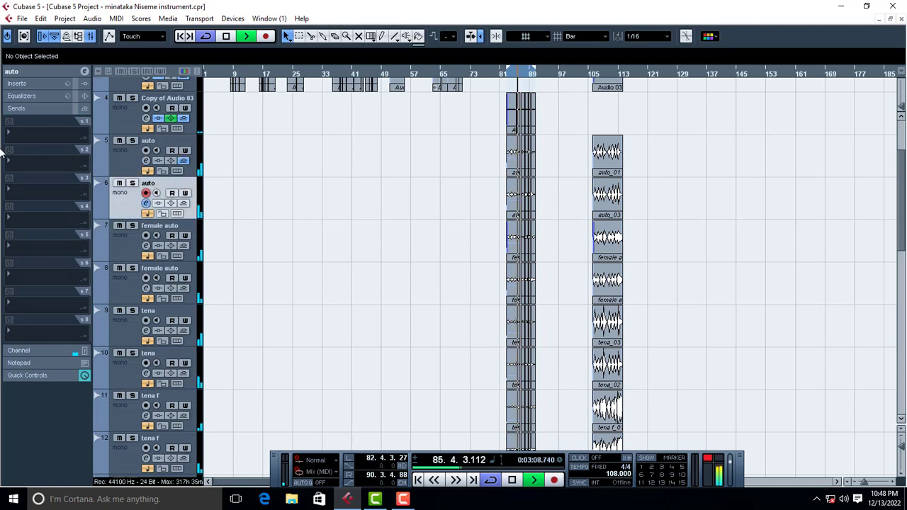
left_click(15, 136)
left_click(23, 159)
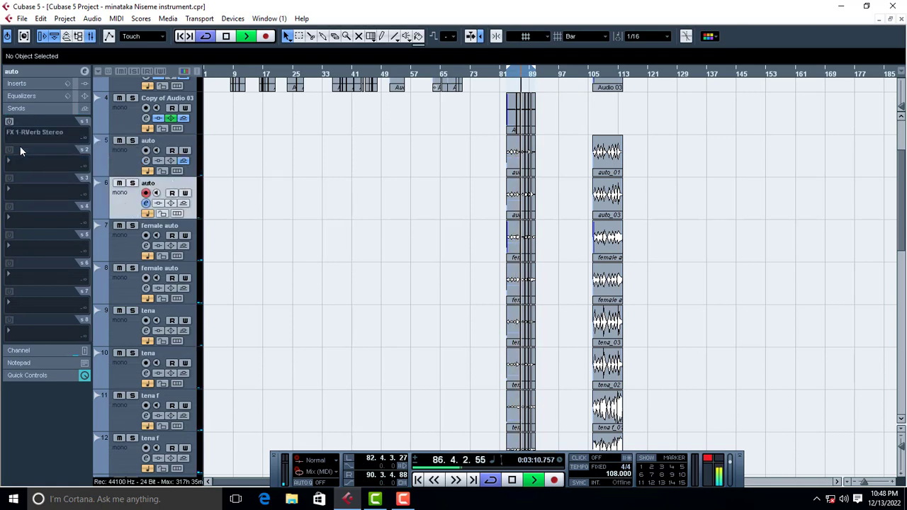
left_click(9, 122)
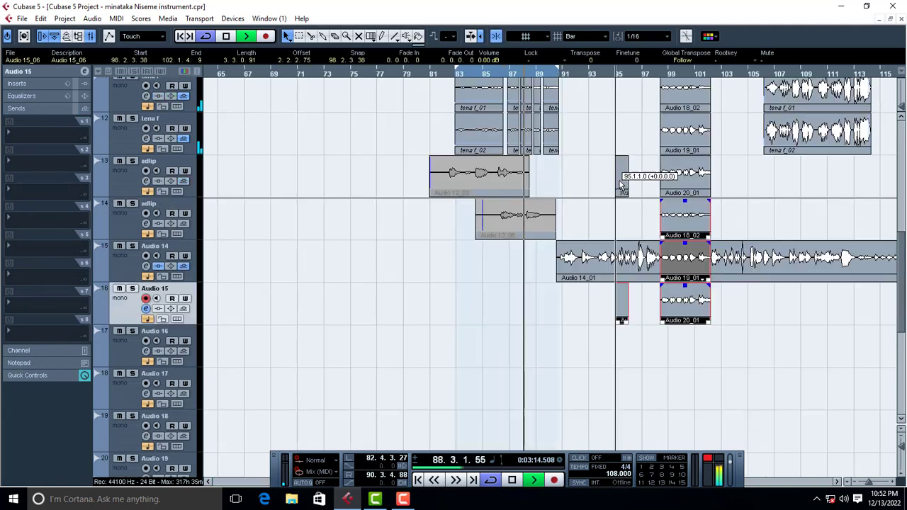
Step: Move the selected Audio 15 to Audio 20 events up onto the female auto, tena and tena f tracks and deselect them
left_click_drag(621, 186, 623, 141)
key("shift+g")
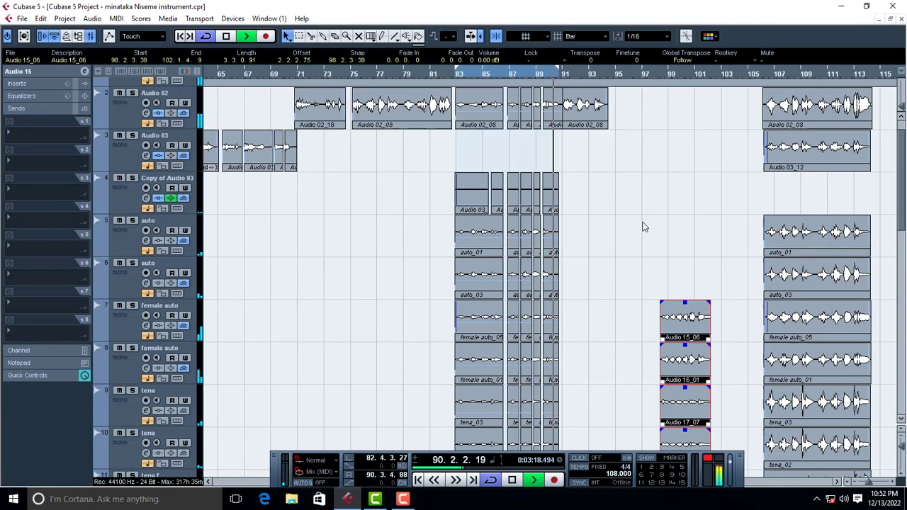
key("shift+h")
scroll(643, 227, "up", 3)
scroll(643, 227, "up", 2)
key("shift+g")
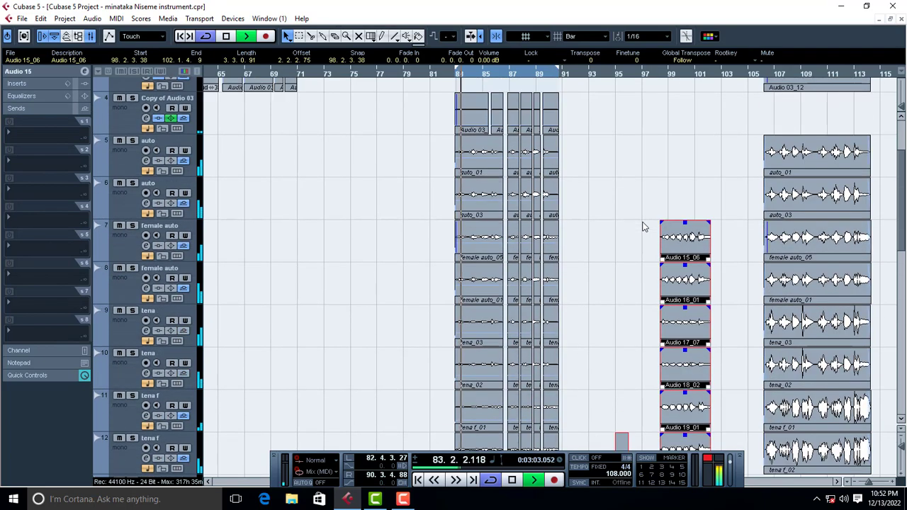
key("shift+h")
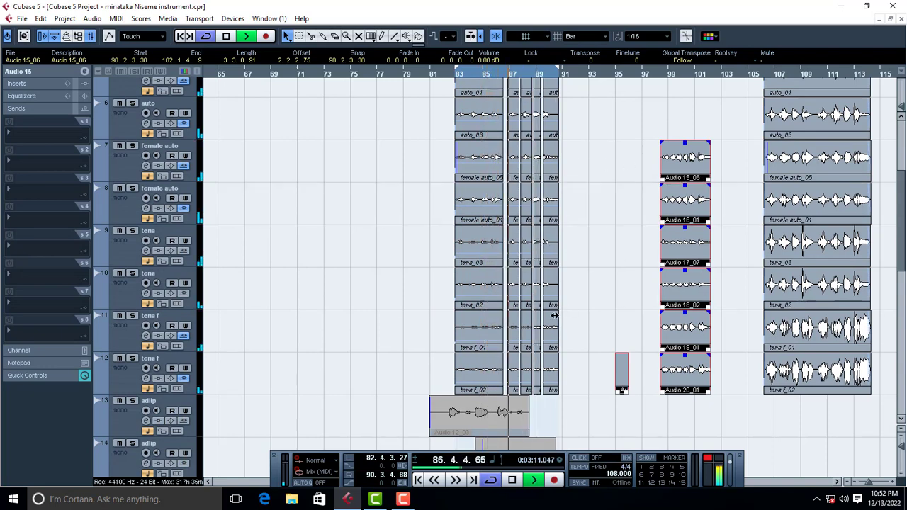
left_click(605, 394)
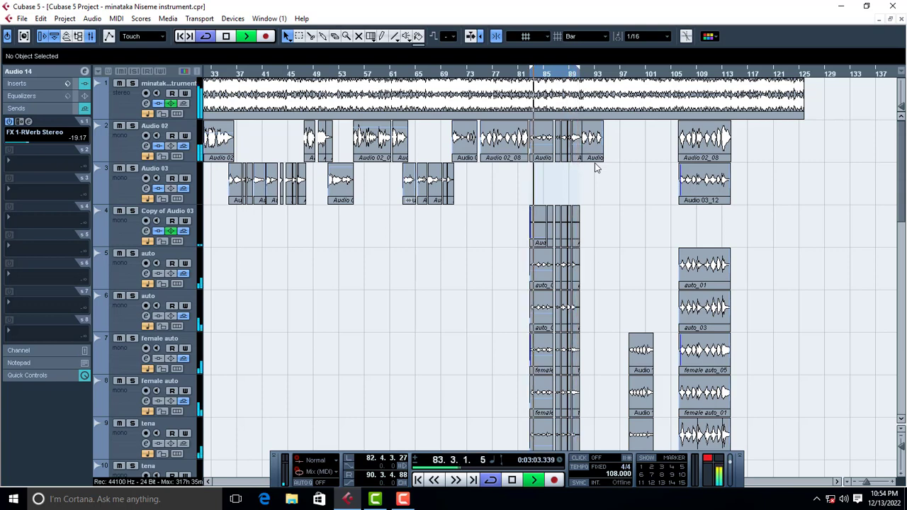
Step: Stop playback and select all the audio events on the Copy of Audio 03 track
key("space")
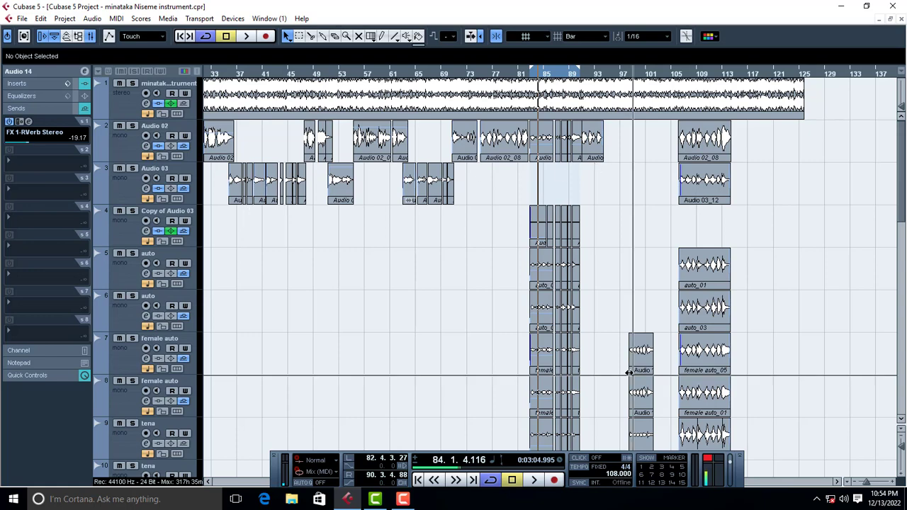
scroll(460, 248, "down", 2)
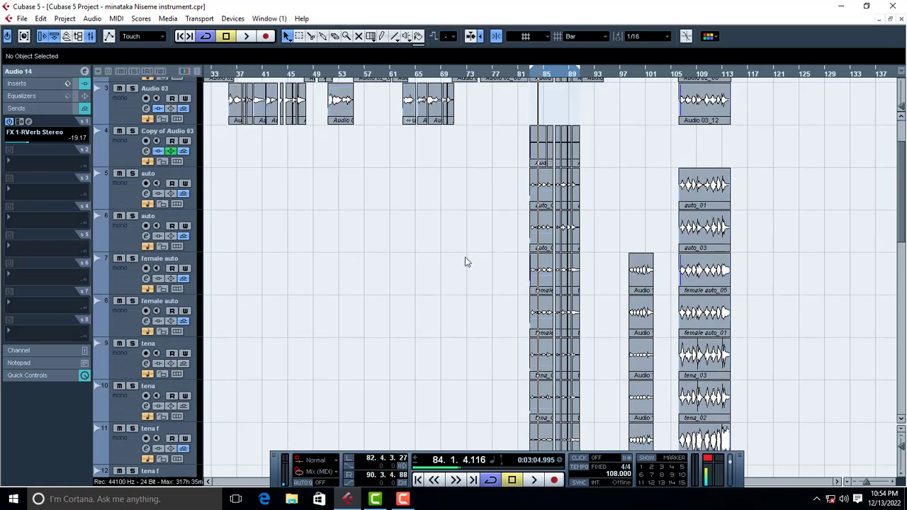
scroll(602, 155, "up", 2)
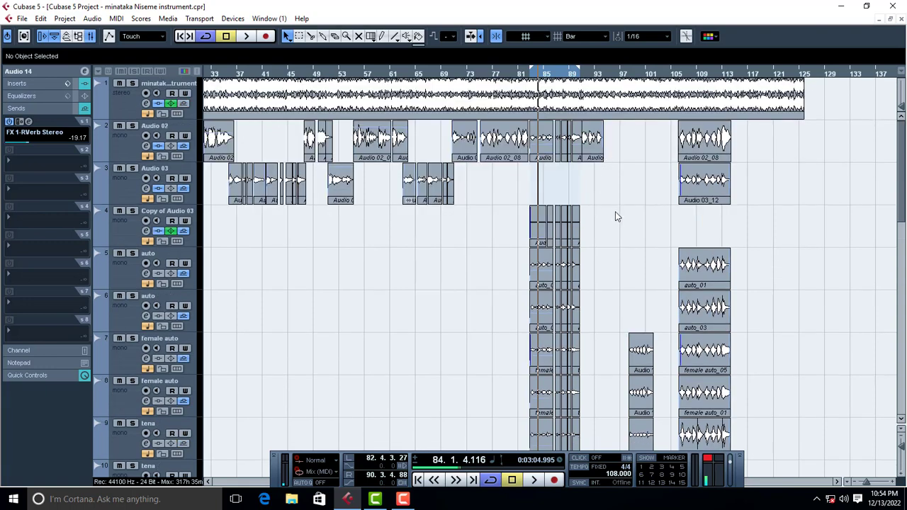
left_click_drag(602, 203, 458, 238)
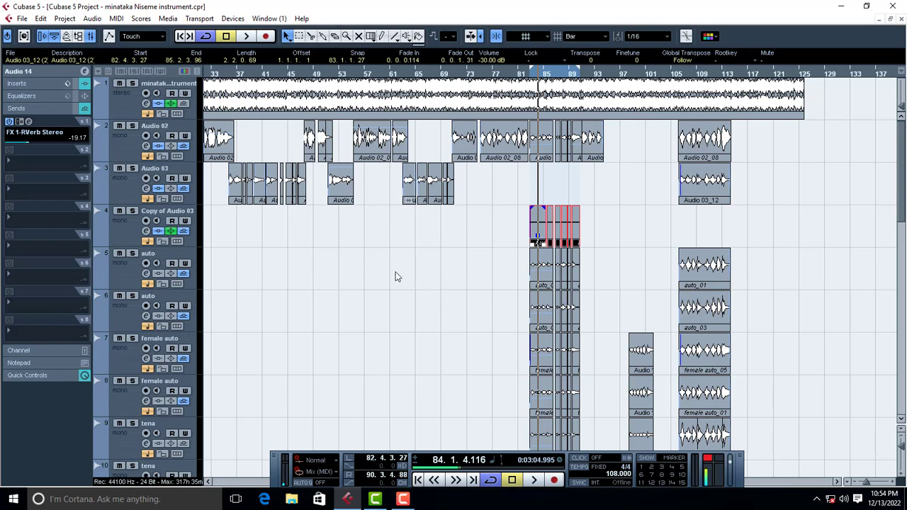
Step: Open Pro-Q 3 on the Group 3 bus, review its EQ curve, and close it
scroll(396, 276, "down", 5)
scroll(370, 330, "down", 5)
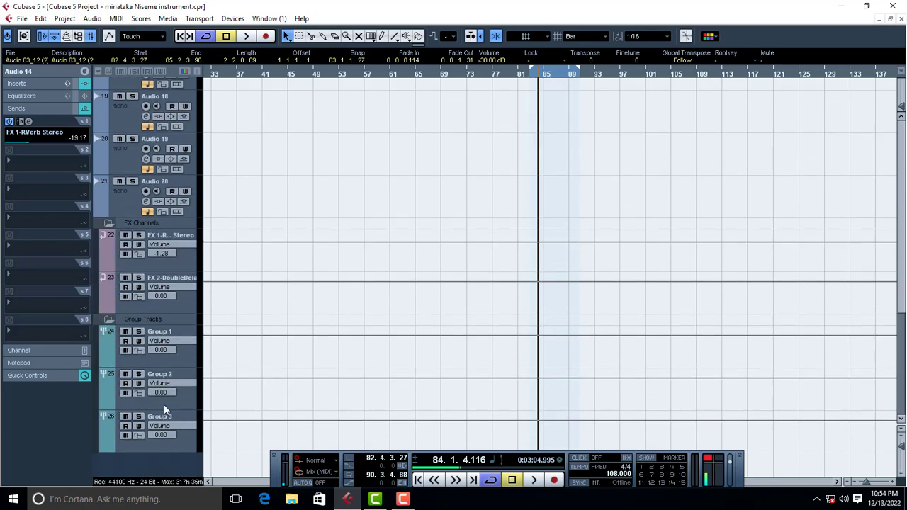
left_click(185, 415)
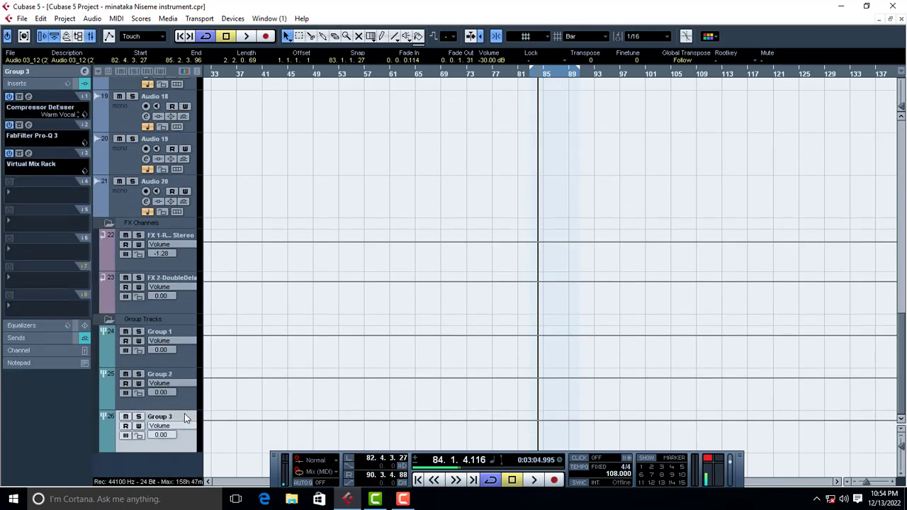
left_click(29, 126)
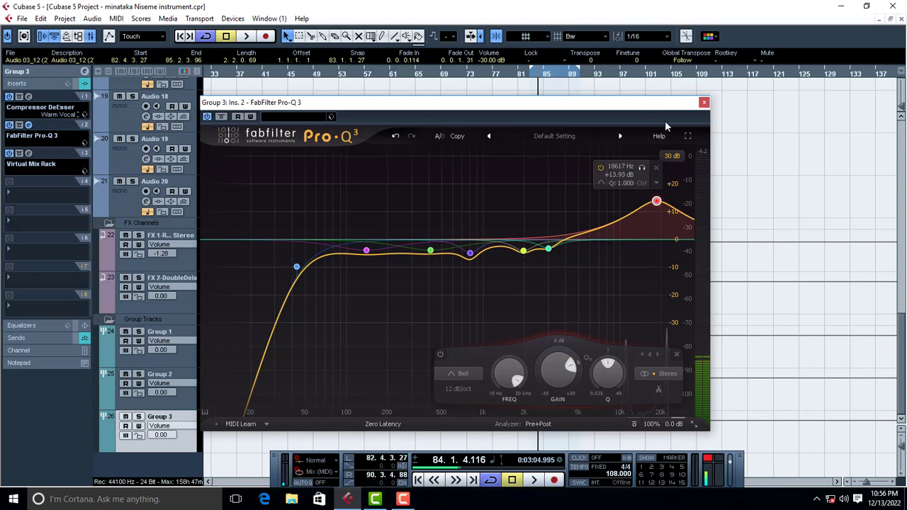
left_click(705, 104)
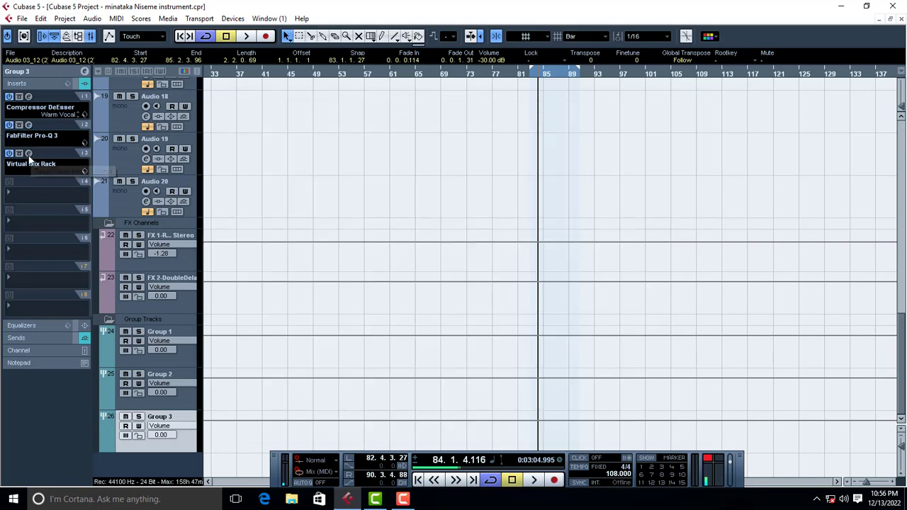
Step: Review the FG-401 compressor and FG-S EQ settings in Group 3's Virtual Mix Rack and close it
left_click(29, 153)
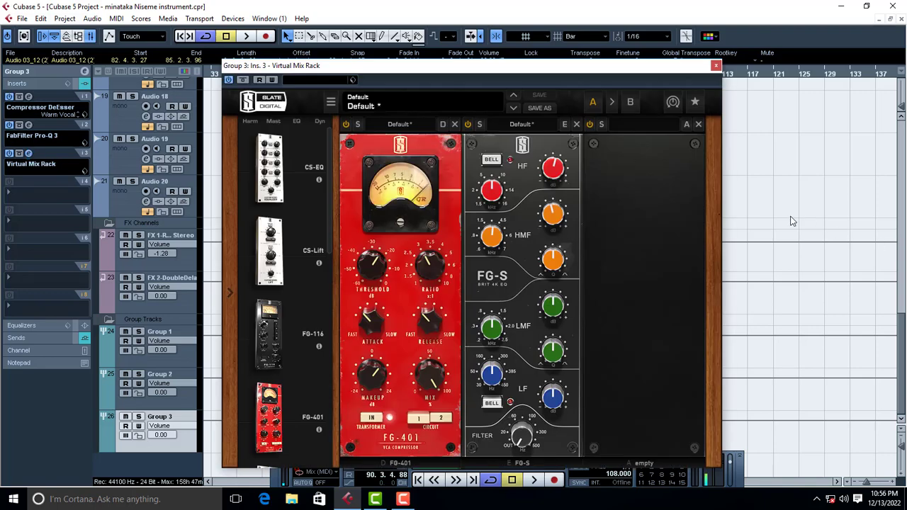
left_click_drag(560, 170, 560, 166)
mouse_move(558, 224)
left_click(716, 66)
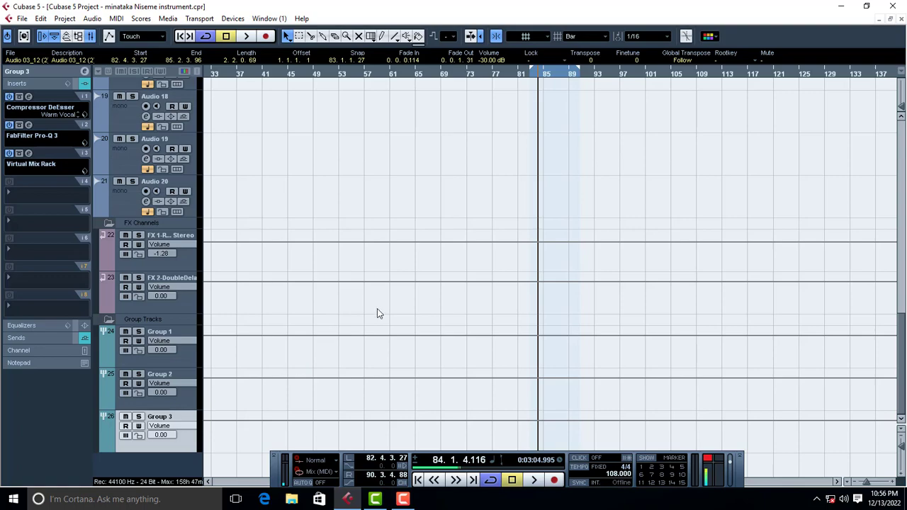
scroll(421, 290, "up", 15)
scroll(397, 252, "down", 15)
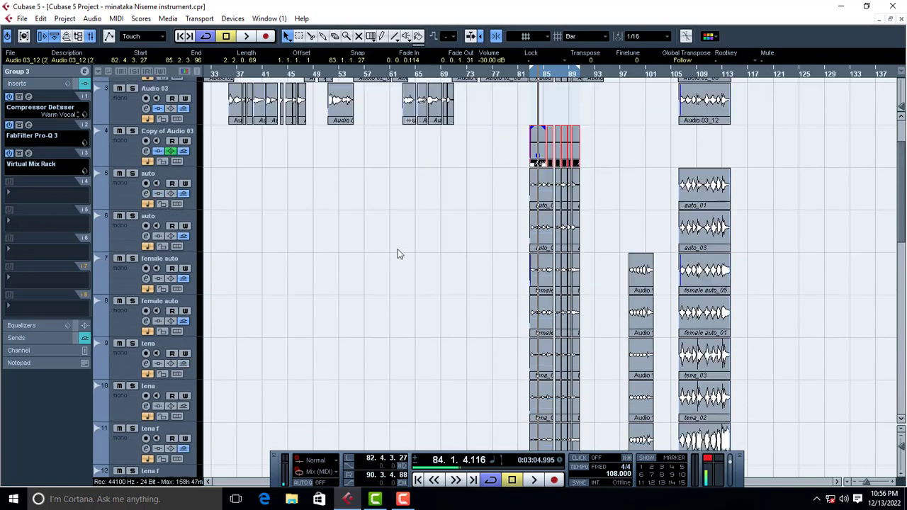
Step: Display the Group 3 bus's sends and review its RVerb Stereo send level
scroll(331, 330, "down", 3)
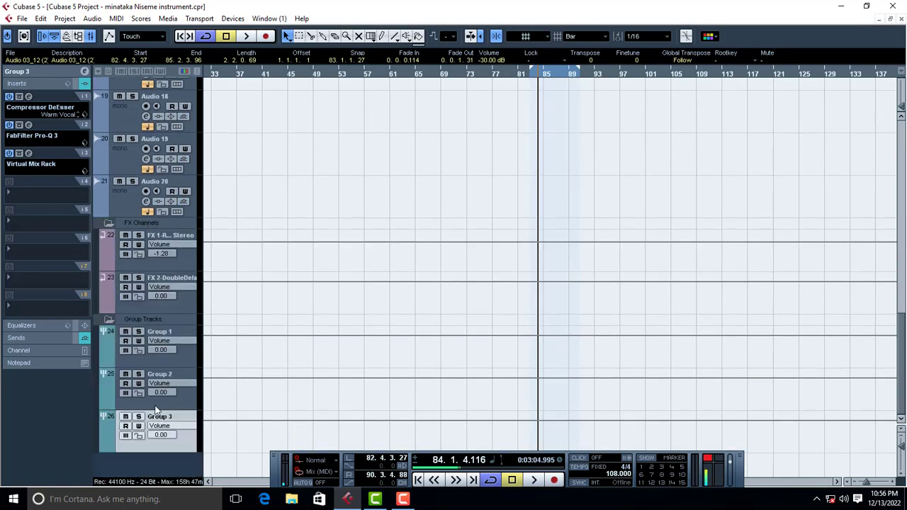
left_click(25, 337)
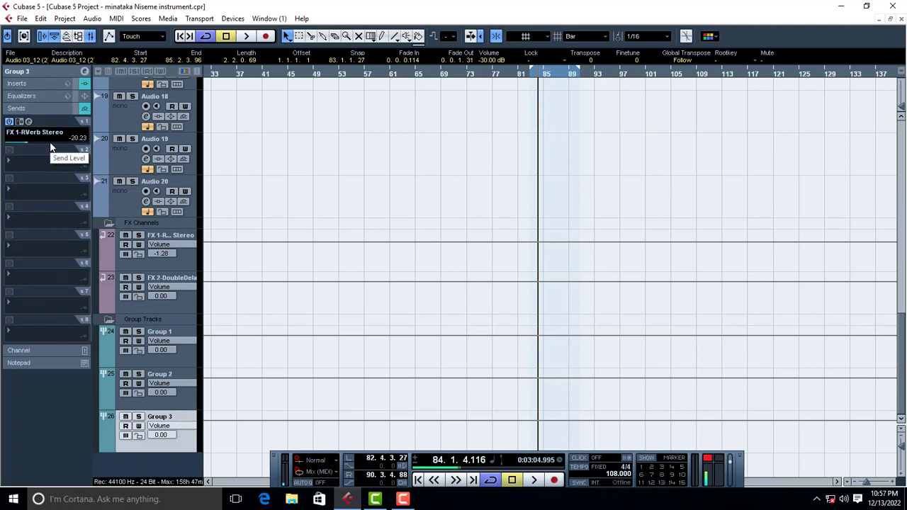
Step: Select the first auto track, check its equalizer settings, and return to its RVerb Stereo send
scroll(491, 238, "up", 9)
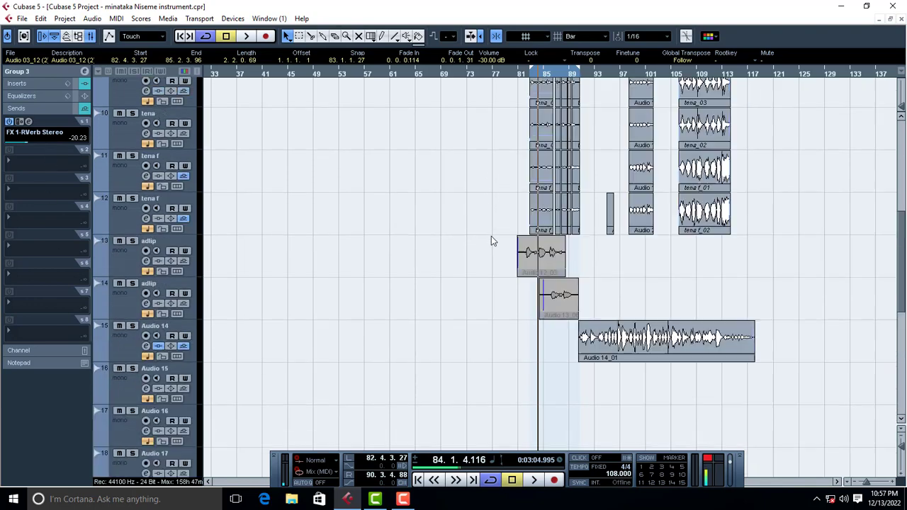
scroll(491, 238, "up", 8)
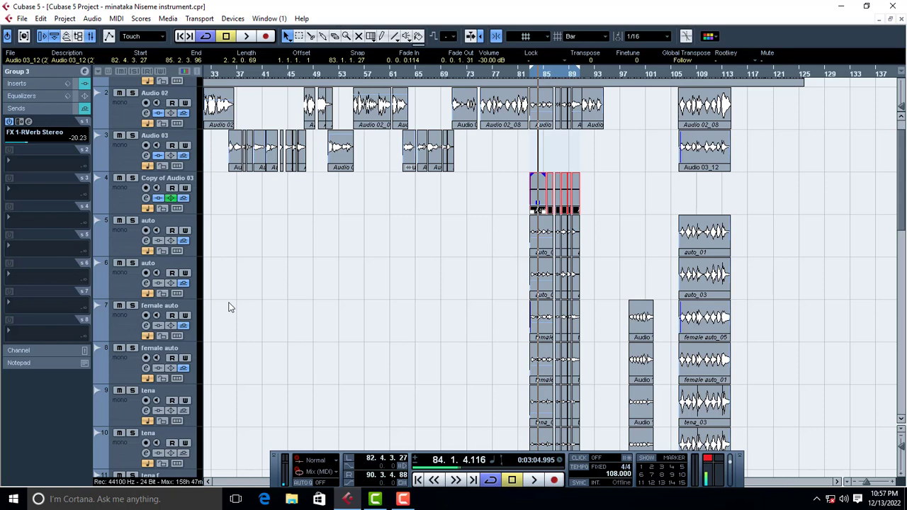
left_click(132, 237)
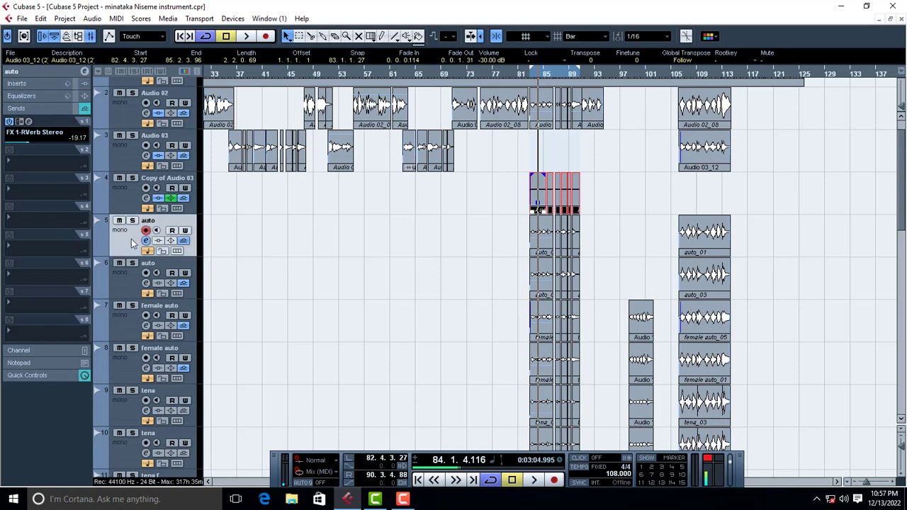
left_click(21, 109)
left_click(24, 97)
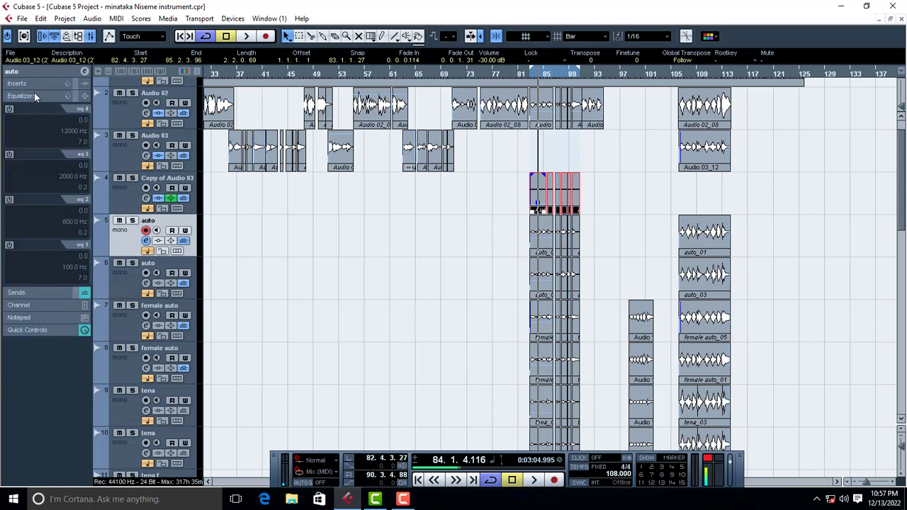
left_click(26, 97)
left_click(20, 108)
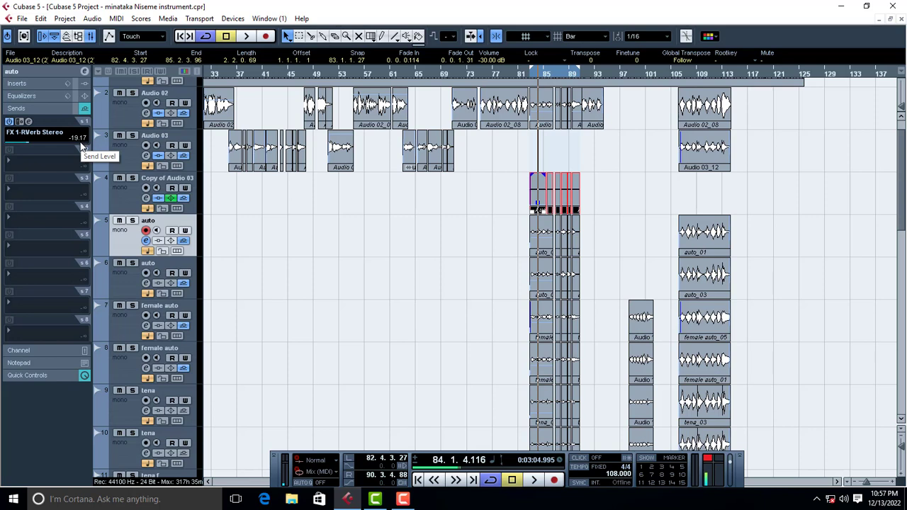
Step: Compare the reverb and delay sends of the Copy of Audio 03, both auto and first female auto tracks
left_click(126, 201)
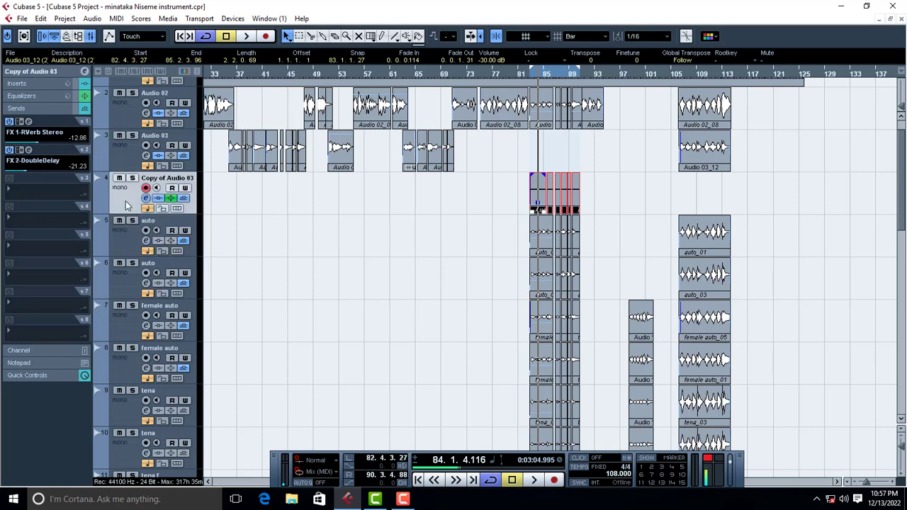
left_click(123, 245)
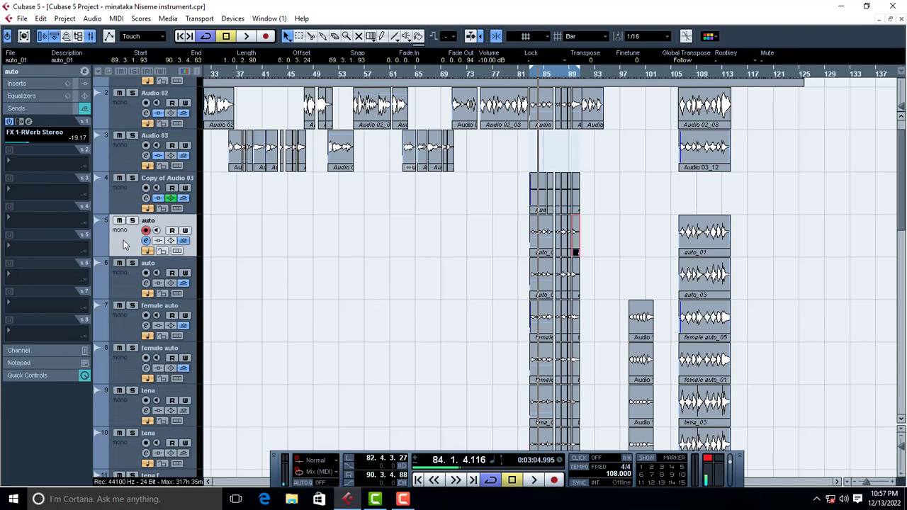
left_click(128, 277)
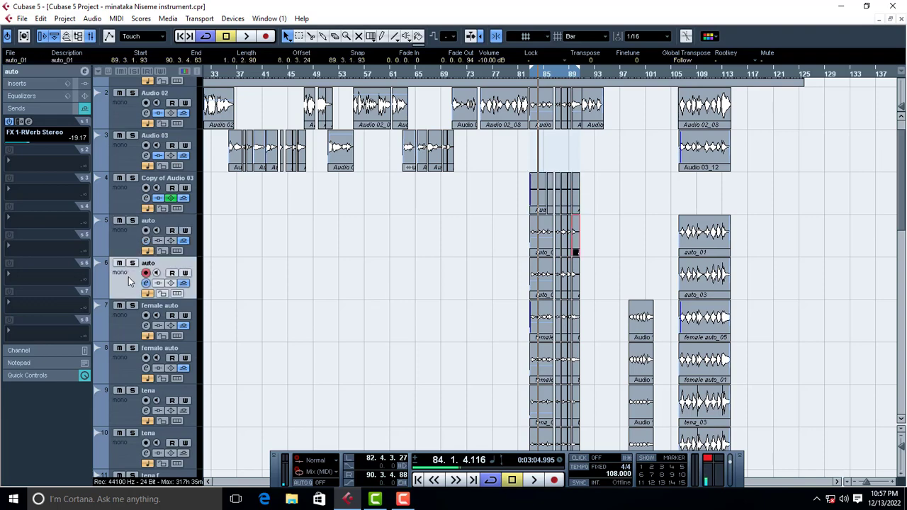
left_click(126, 327)
scroll(305, 317, "down", 4)
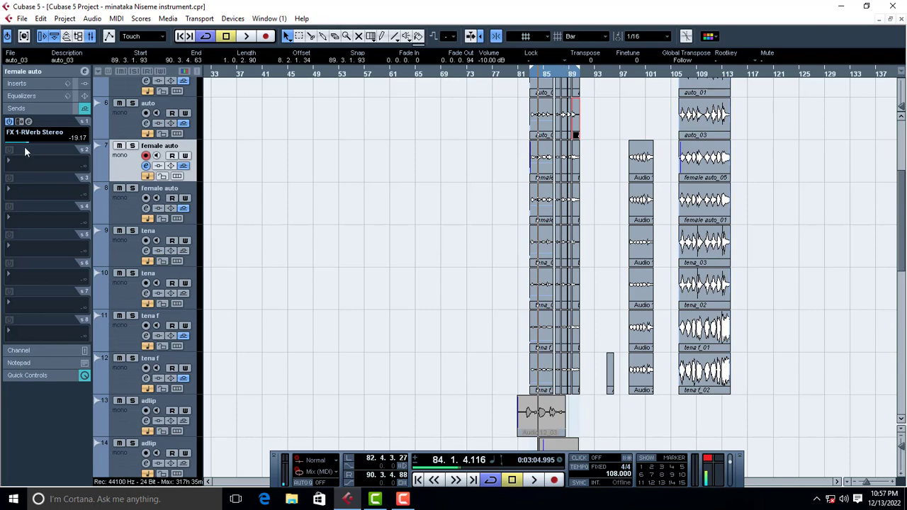
Step: Reselect the Group 3 bus to recheck its reverb send, and return to the backing-vocal tracks
scroll(359, 247, "down", 10)
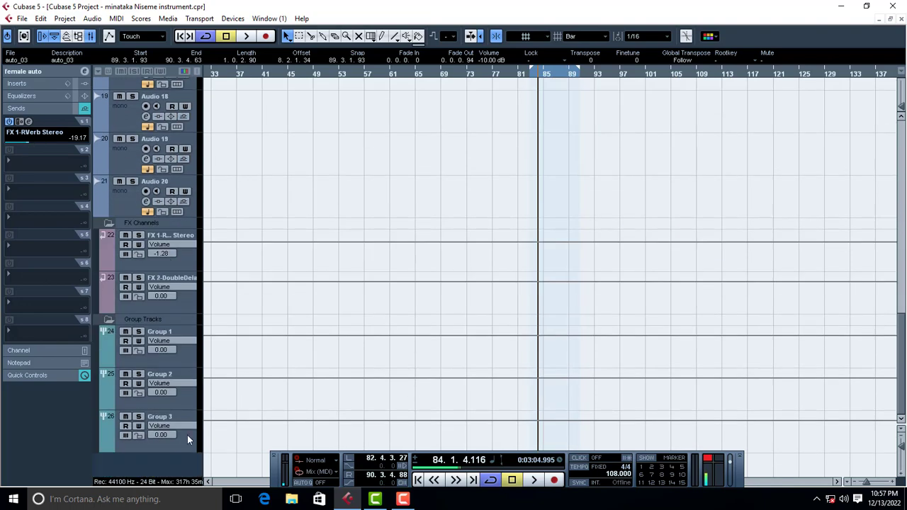
left_click(187, 434)
scroll(409, 144, "up", 12)
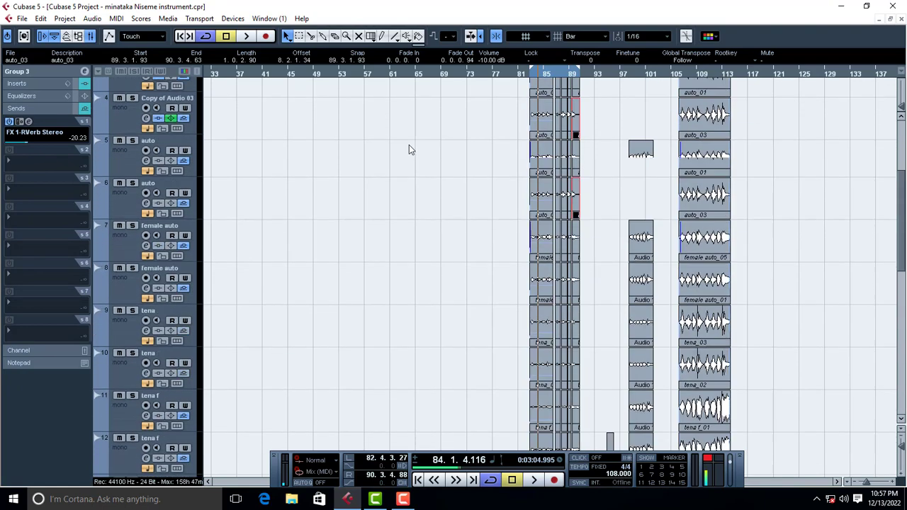